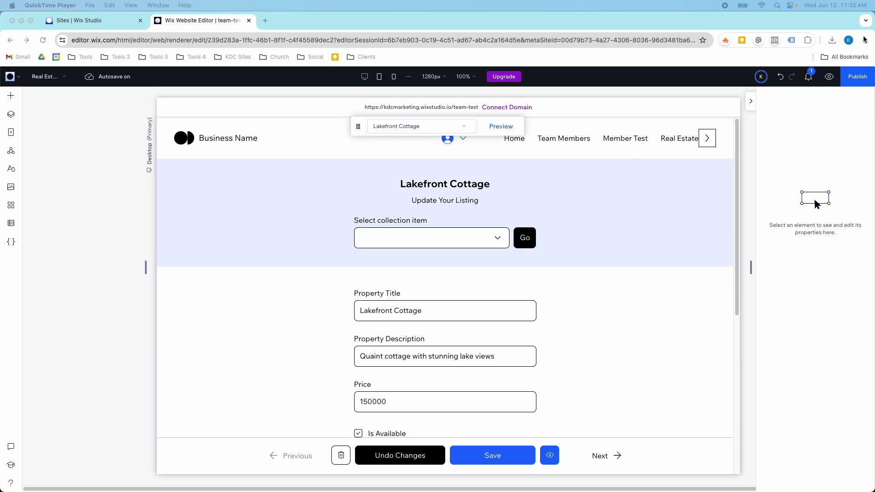
Preview the manage page with the Luxury Penthouse Suite listing loaded, then return to the editor
{"action": "left_click", "coordinate": [834, 77]}
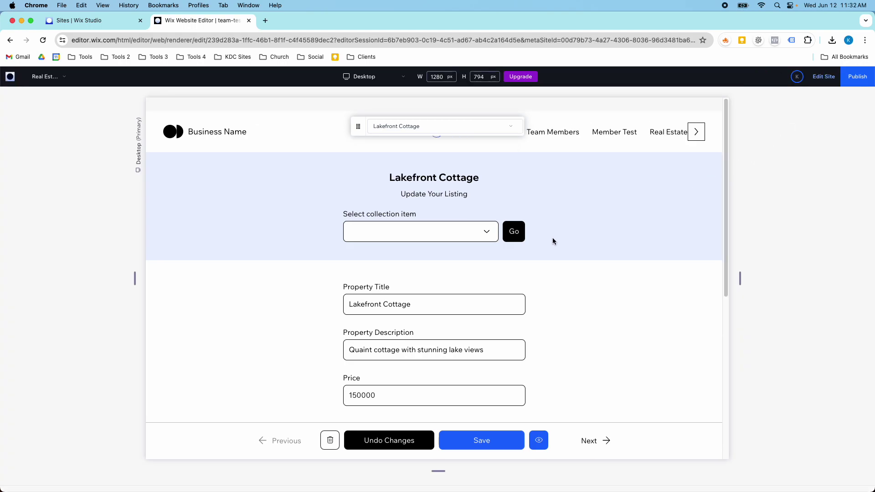
{"action": "left_click", "coordinate": [469, 238]}
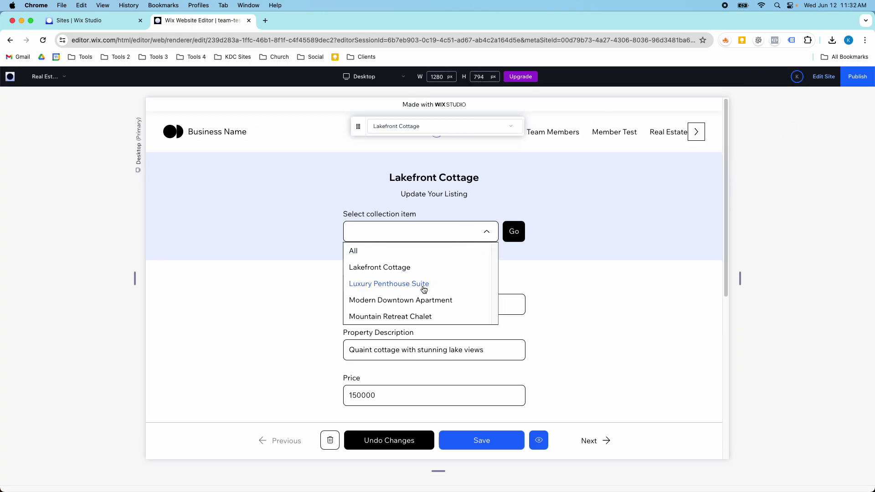
{"action": "left_click", "coordinate": [420, 283]}
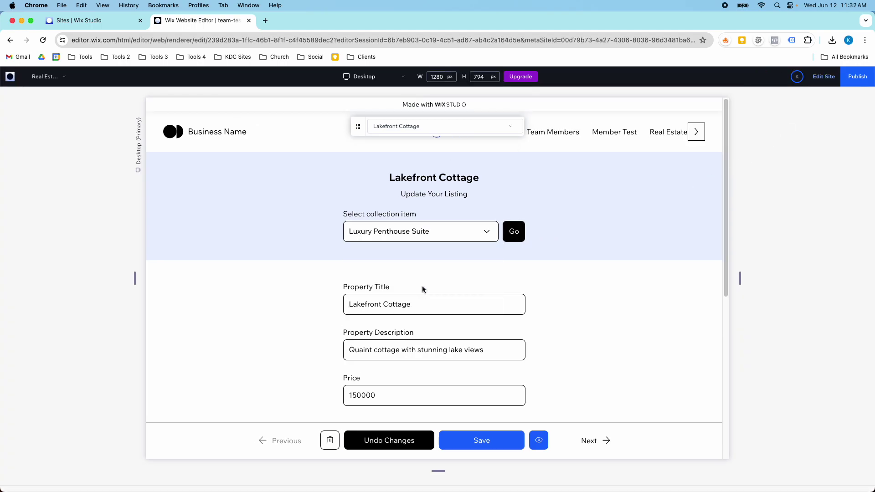
{"action": "left_click", "coordinate": [512, 228]}
{"action": "scroll", "coordinate": [423, 291], "scroll_direction": "down", "scroll_amount": 5}
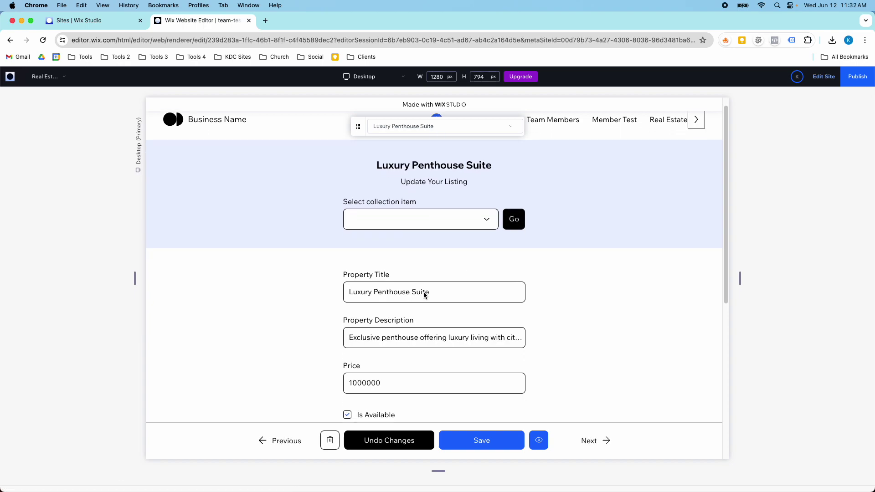
{"action": "scroll", "coordinate": [418, 293], "scroll_direction": "down", "scroll_amount": 8}
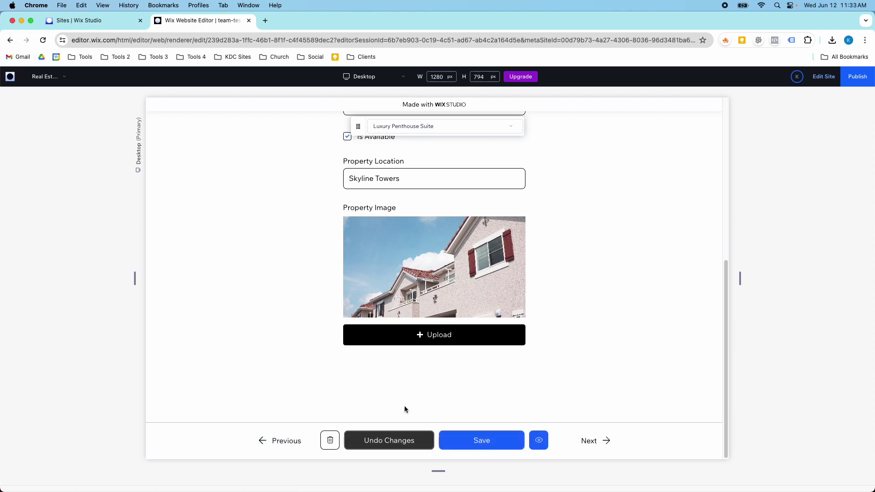
{"action": "scroll", "coordinate": [406, 405], "scroll_direction": "up", "scroll_amount": 12}
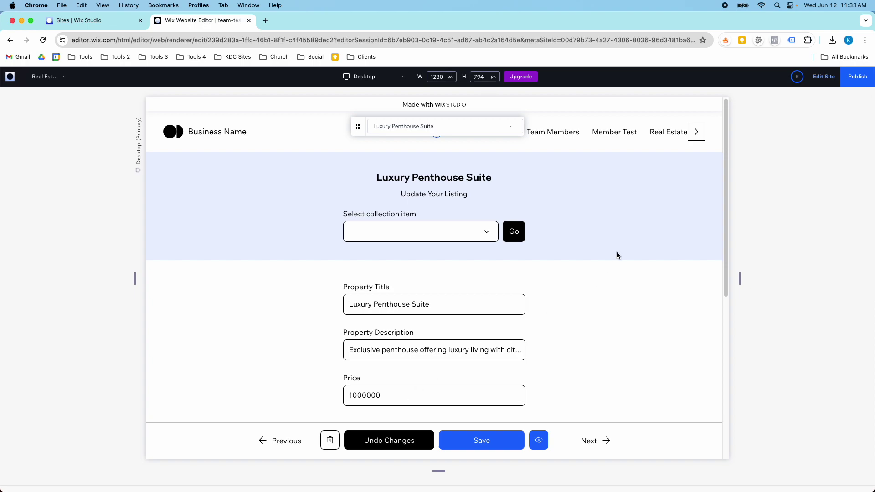
{"action": "left_click", "coordinate": [817, 79]}
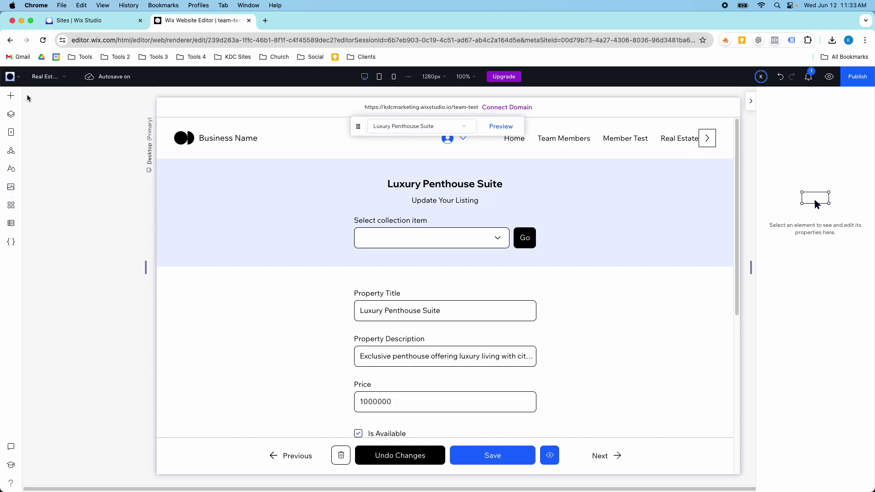
From the Pages panel, start a new page of the Dynamic Page type
{"action": "left_click", "coordinate": [11, 132]}
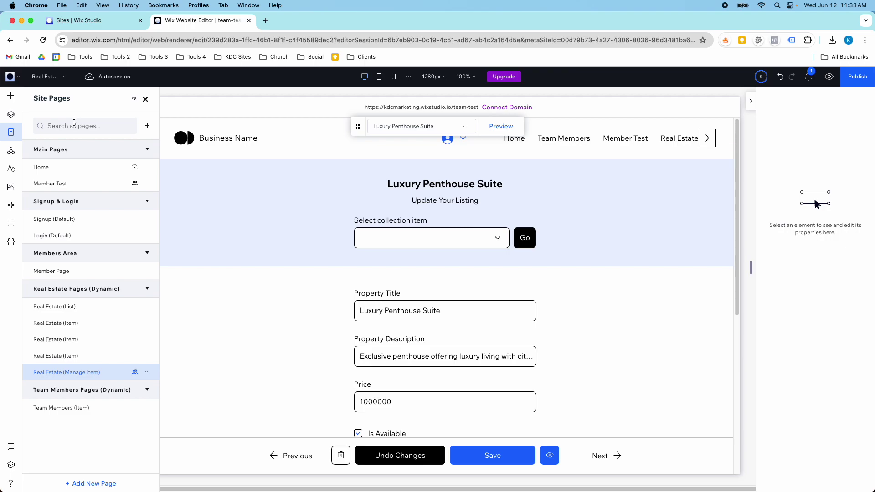
{"action": "left_click", "coordinate": [102, 483]}
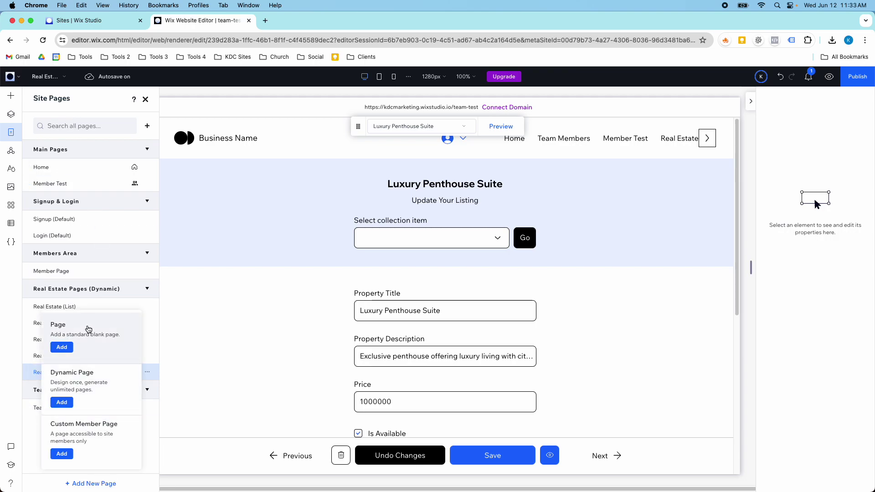
{"action": "left_click", "coordinate": [97, 393]}
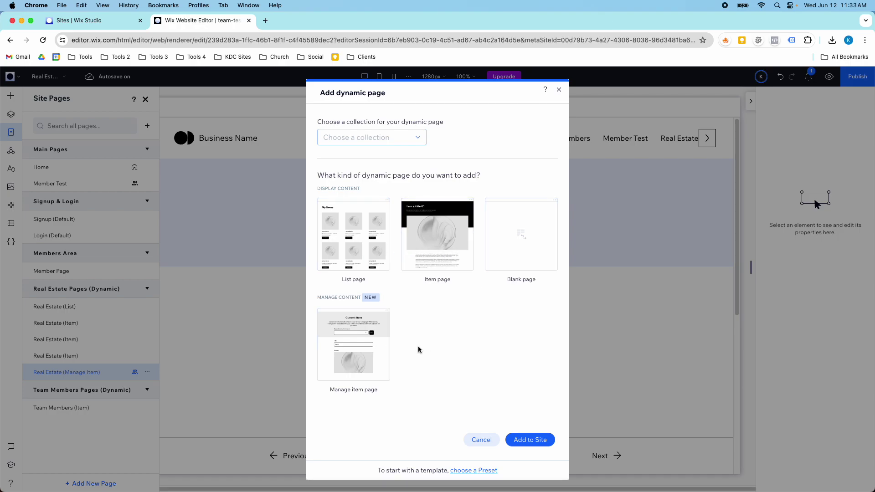
Add a members-editable Manage item page for the Real Estate Properties collection
{"action": "left_click", "coordinate": [385, 144]}
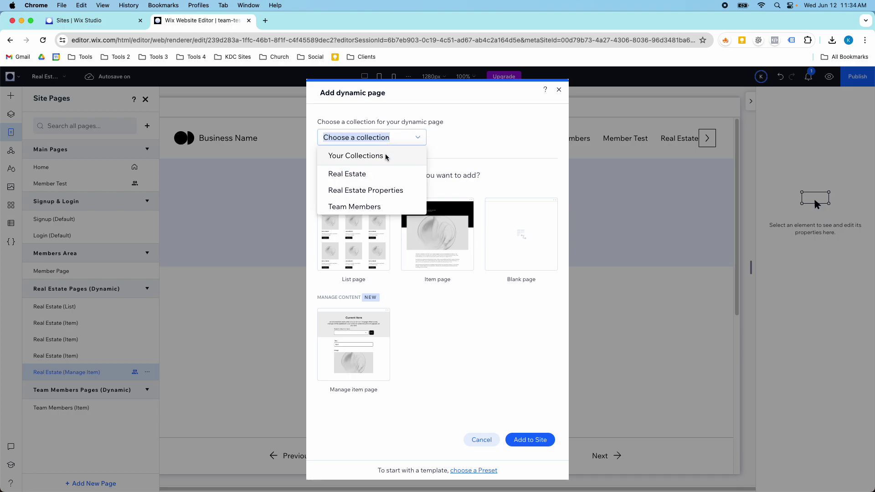
{"action": "left_click", "coordinate": [387, 193]}
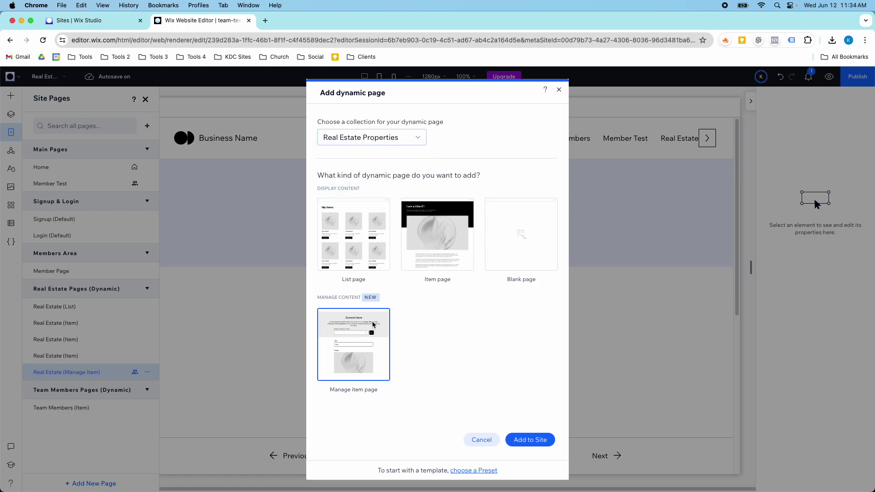
{"action": "left_click", "coordinate": [518, 438]}
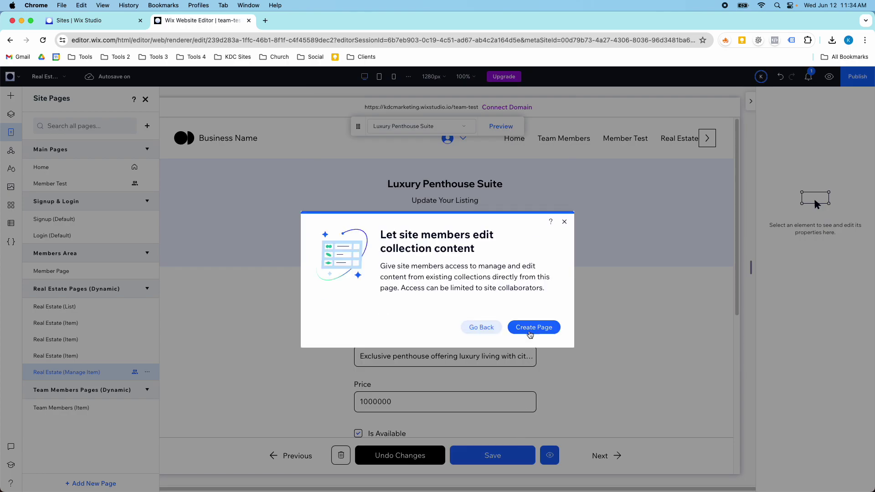
{"action": "left_click", "coordinate": [530, 327]}
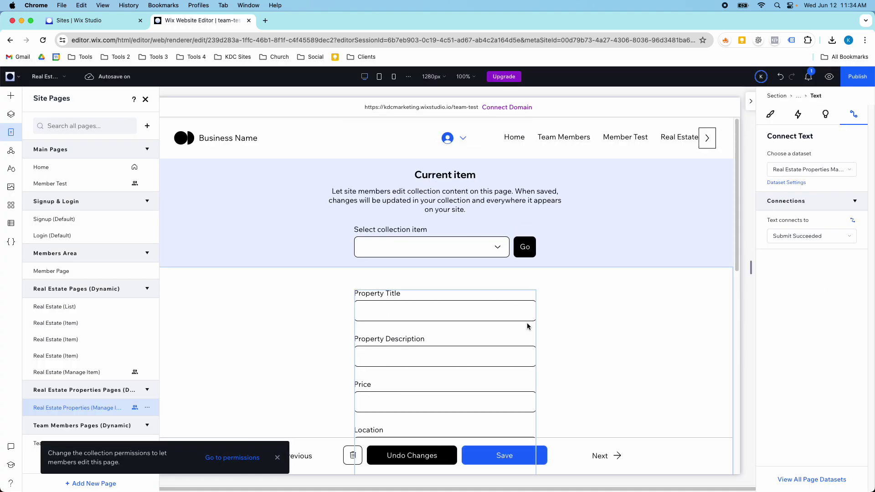
Look over the new manage page, then open the older Real Estate (Manage Item) page to compare
{"action": "scroll", "coordinate": [522, 314], "scroll_direction": "down", "scroll_amount": 3}
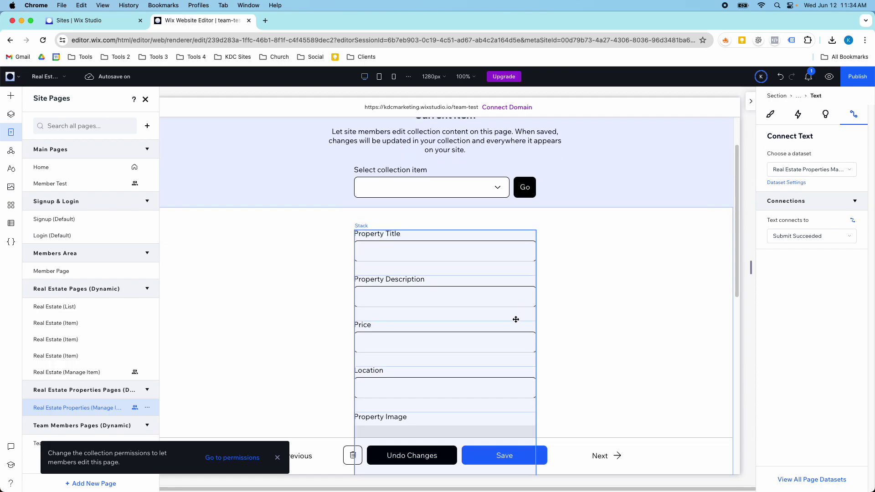
{"action": "scroll", "coordinate": [517, 311], "scroll_direction": "down", "scroll_amount": 6}
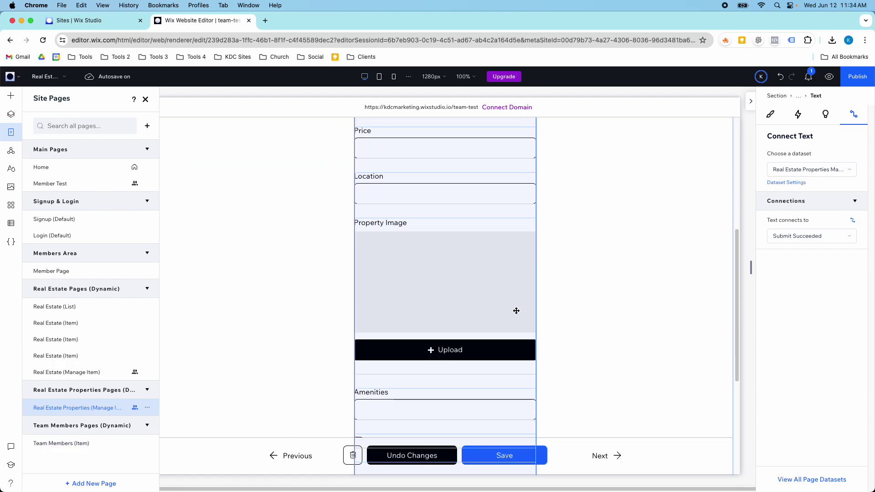
{"action": "scroll", "coordinate": [516, 311], "scroll_direction": "up", "scroll_amount": 3}
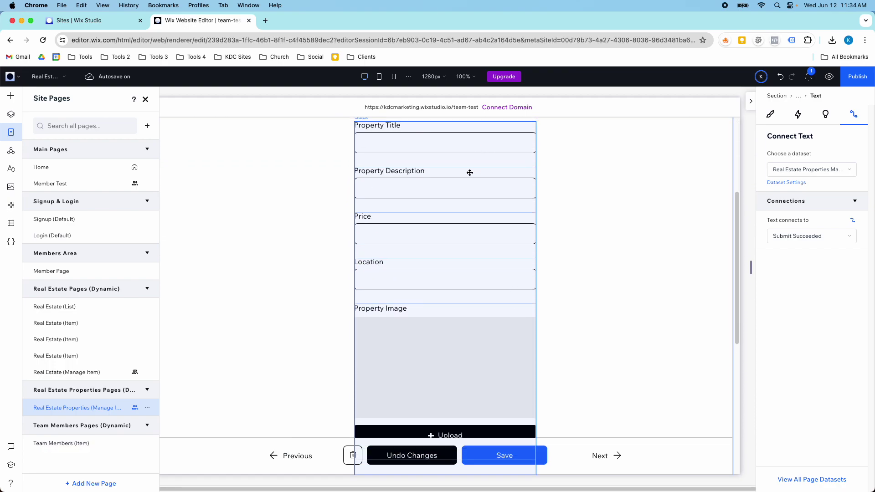
{"action": "scroll", "coordinate": [442, 187], "scroll_direction": "down", "scroll_amount": 3}
{"action": "scroll", "coordinate": [442, 188], "scroll_direction": "down", "scroll_amount": 8}
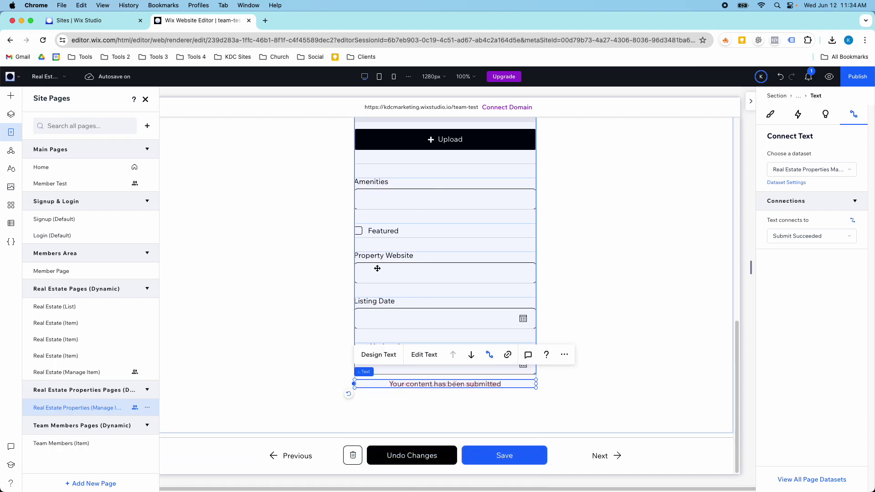
{"action": "scroll", "coordinate": [429, 304], "scroll_direction": "up", "scroll_amount": 10}
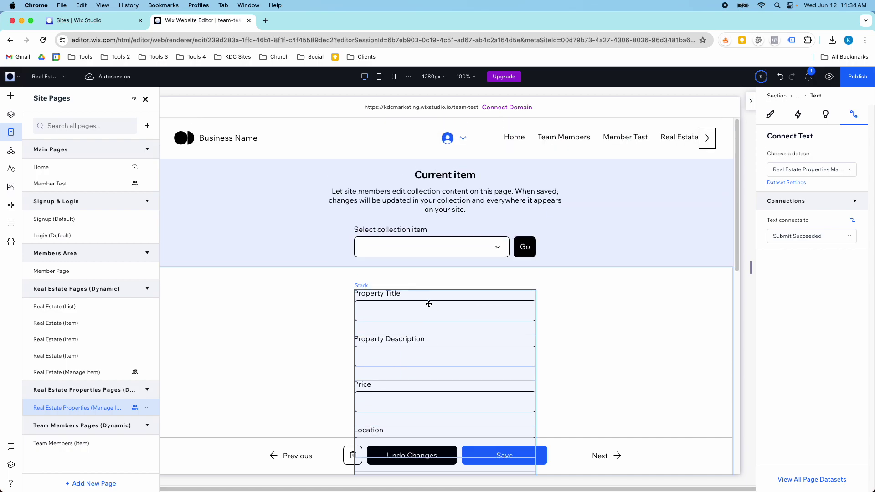
{"action": "left_click", "coordinate": [83, 372]}
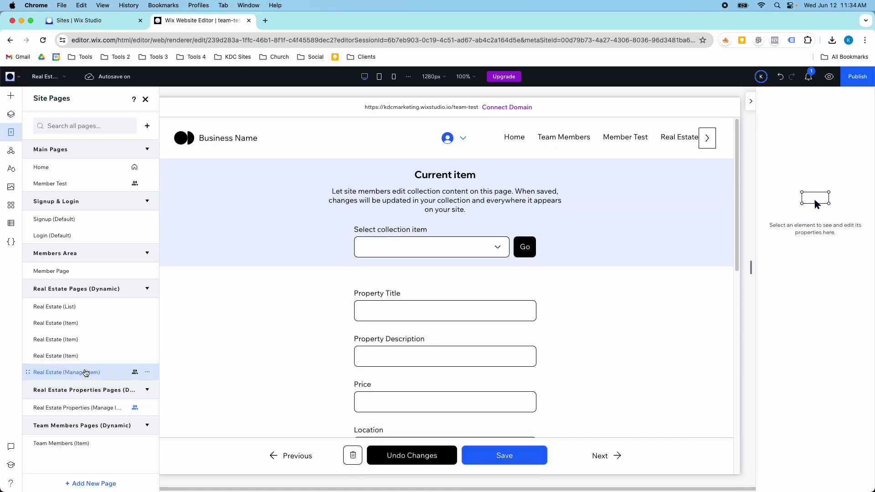
{"action": "scroll", "coordinate": [438, 304], "scroll_direction": "down", "scroll_amount": 10}
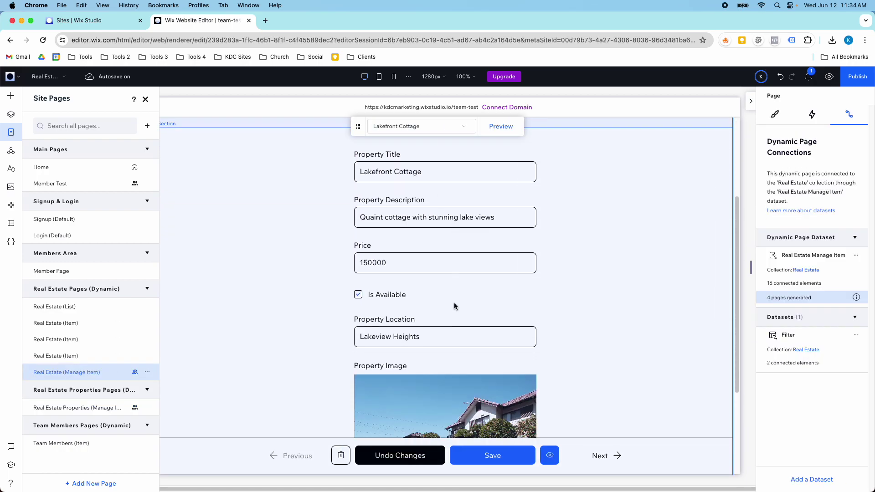
{"action": "scroll", "coordinate": [442, 309], "scroll_direction": "down", "scroll_amount": 1}
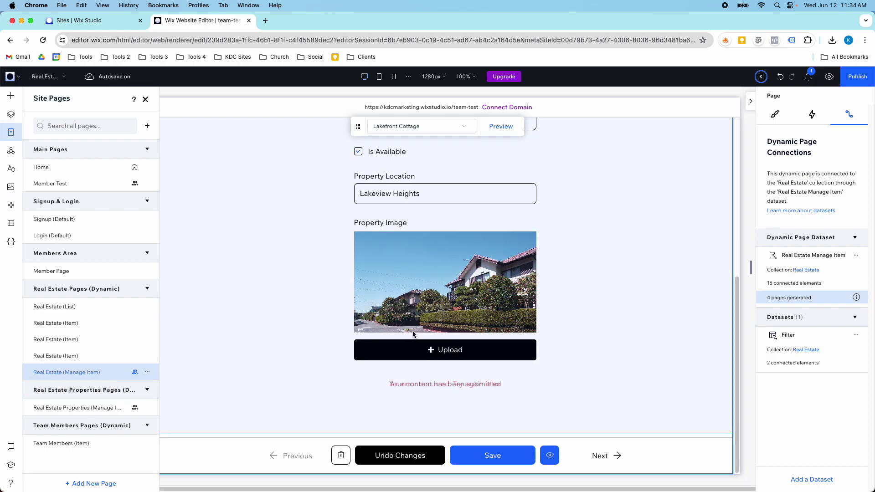
Switch back to the new Real Estate Properties (Manage Item) page showing Hillside Mansion in Beverly Hills
{"action": "left_click", "coordinate": [91, 408]}
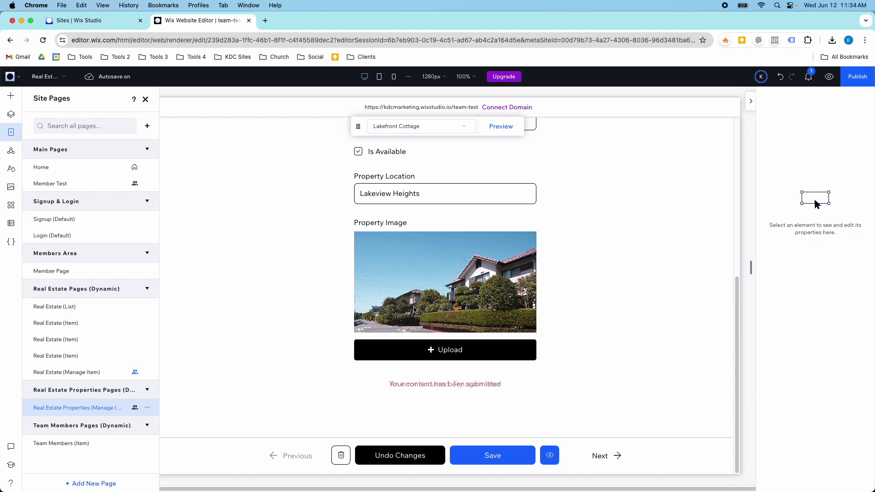
{"action": "scroll", "coordinate": [438, 291], "scroll_direction": "down", "scroll_amount": 10}
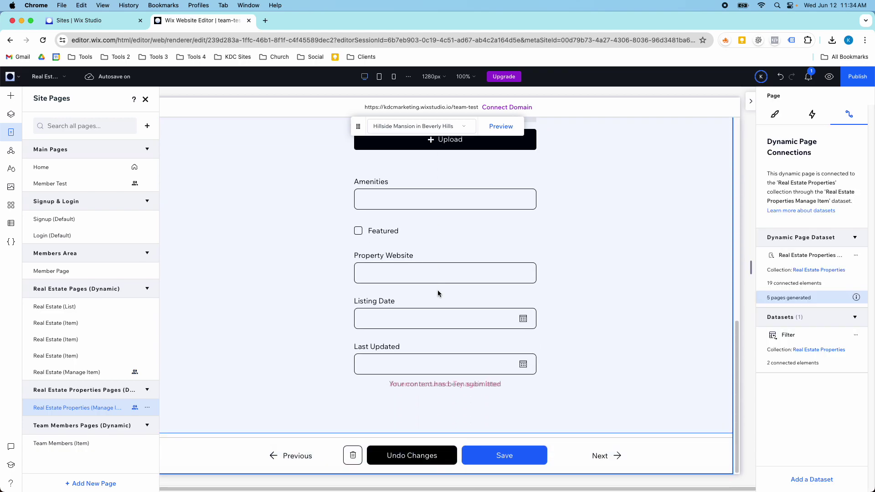
{"action": "scroll", "coordinate": [437, 290], "scroll_direction": "up", "scroll_amount": 10}
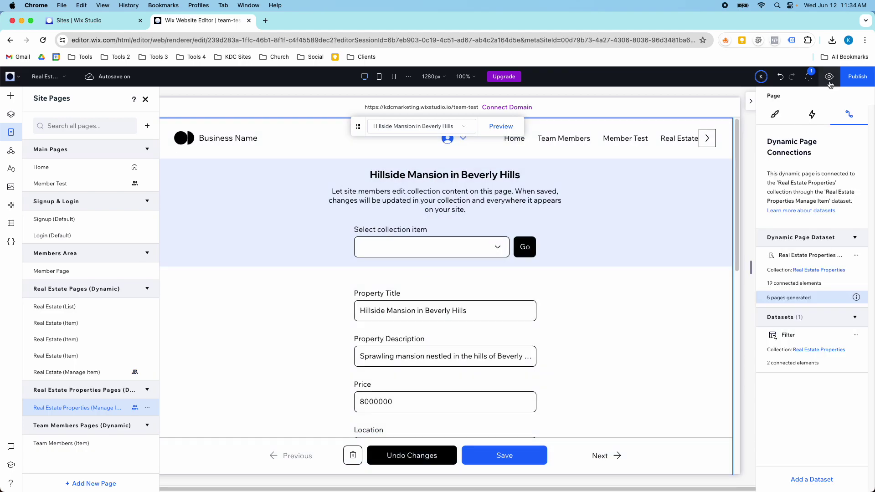
Preview the new manage page and load the Penthouse in Manhattan listing into its form
{"action": "left_click", "coordinate": [829, 77]}
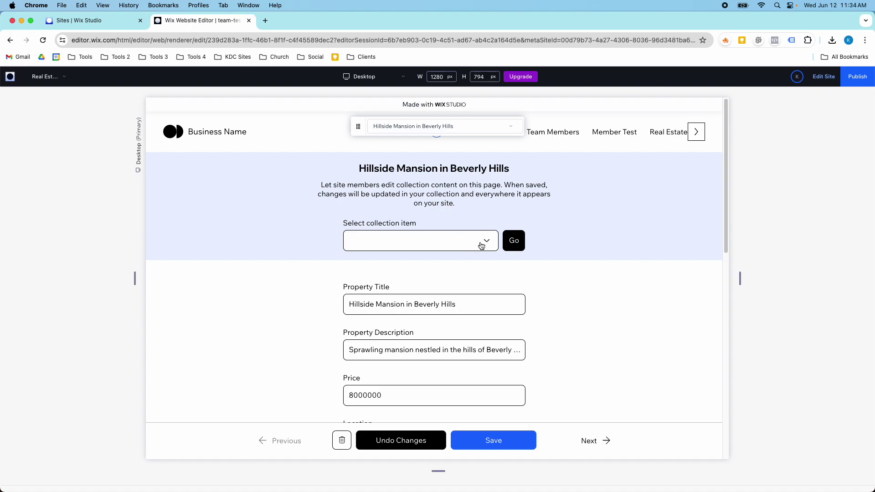
{"action": "left_click", "coordinate": [481, 246]}
{"action": "scroll", "coordinate": [438, 283], "scroll_direction": "down", "scroll_amount": 2}
{"action": "left_click", "coordinate": [424, 276]}
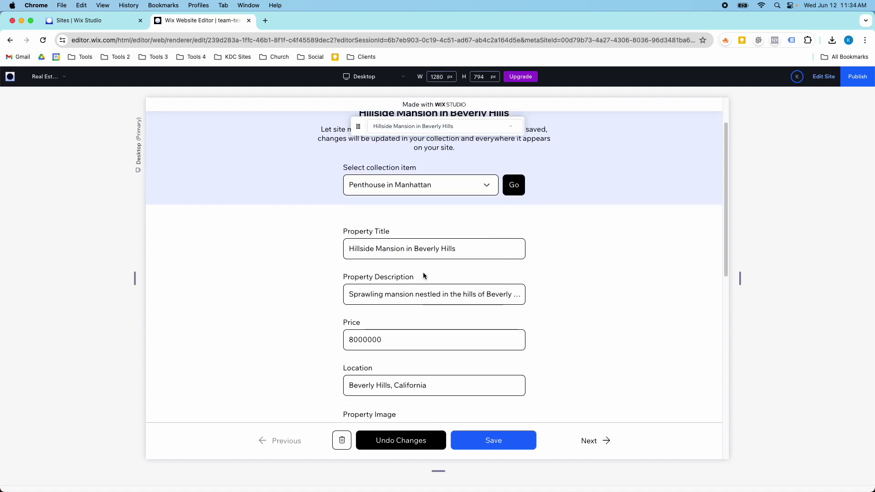
{"action": "scroll", "coordinate": [517, 201], "scroll_direction": "up", "scroll_amount": 2}
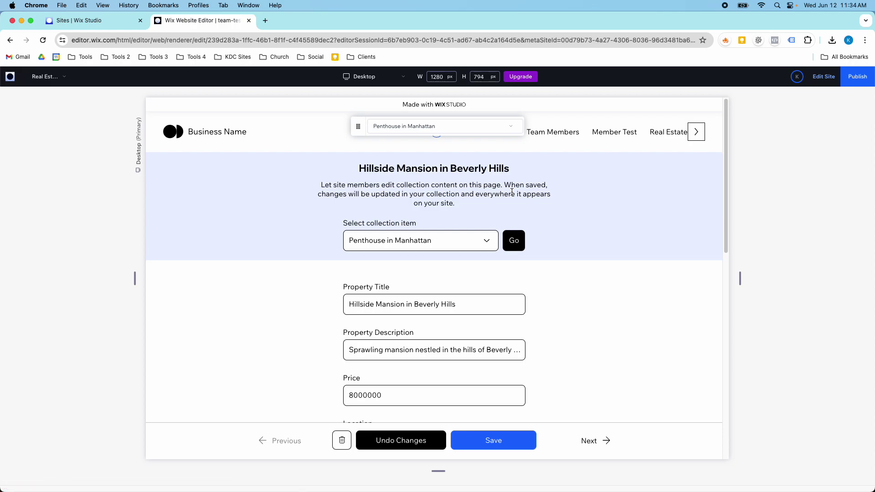
{"action": "left_click", "coordinate": [513, 234]}
Change the listing's price from 3000000 to 5000000 and submit the form
{"action": "scroll", "coordinate": [476, 271], "scroll_direction": "down", "scroll_amount": 3}
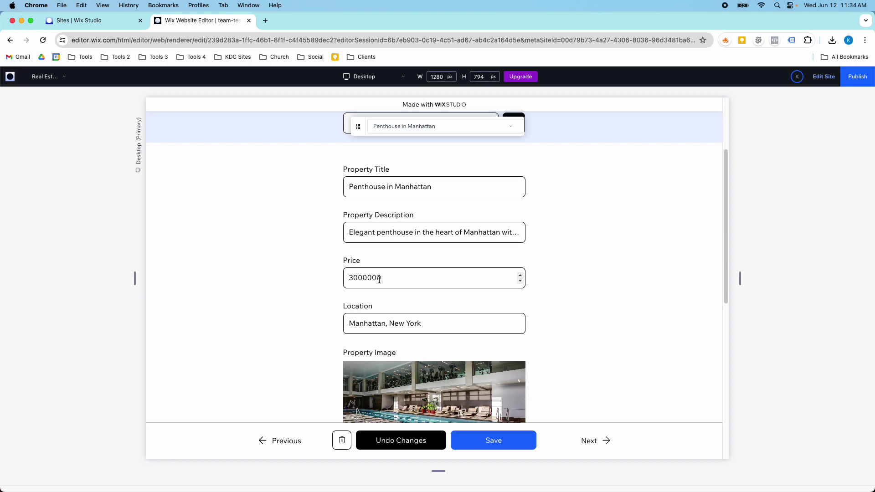
{"action": "left_click_drag", "start_coordinate": [385, 279], "coordinate": [346, 280]}
{"action": "type", "text": "5"}
{"action": "scroll", "coordinate": [435, 360], "scroll_direction": "down", "scroll_amount": 5}
{"action": "scroll", "coordinate": [434, 360], "scroll_direction": "down", "scroll_amount": 1}
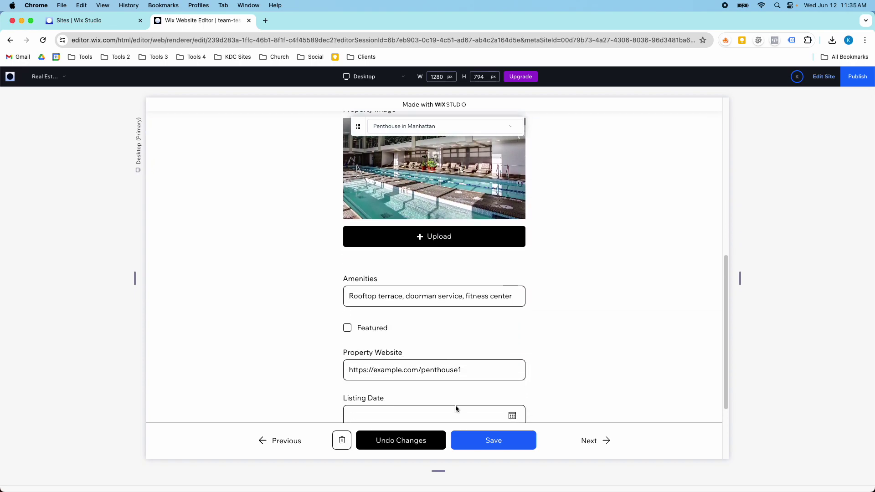
{"action": "left_click", "coordinate": [479, 449]}
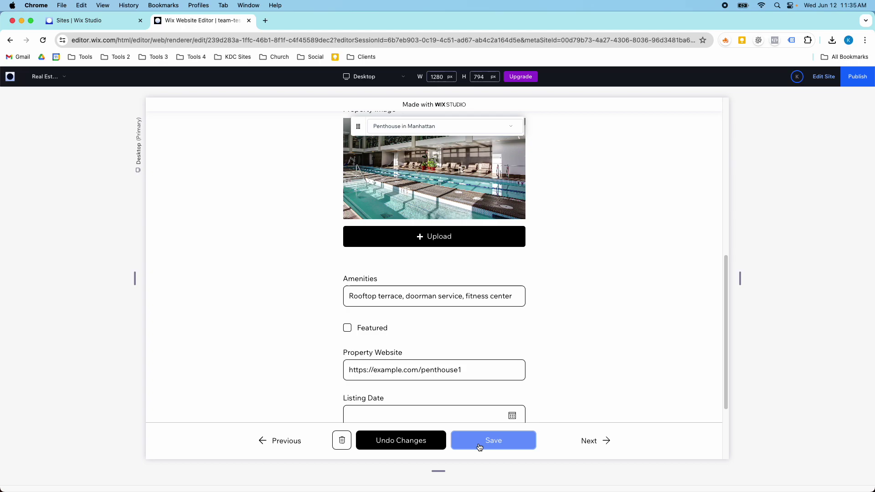
{"action": "scroll", "coordinate": [478, 371], "scroll_direction": "down", "scroll_amount": 3}
{"action": "left_click", "coordinate": [495, 441]}
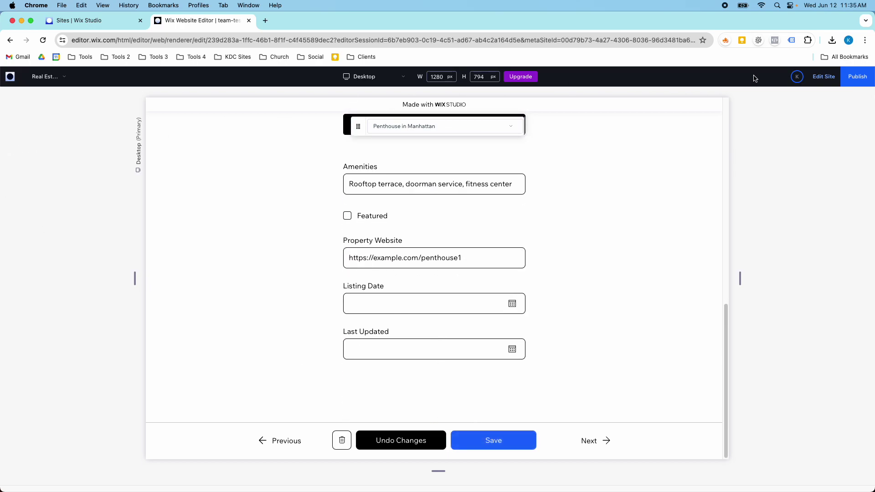
Back in the editor, confirm in the CMS table that Penthouse in Manhattan costs 5000000, then close it
{"action": "left_click", "coordinate": [816, 82]}
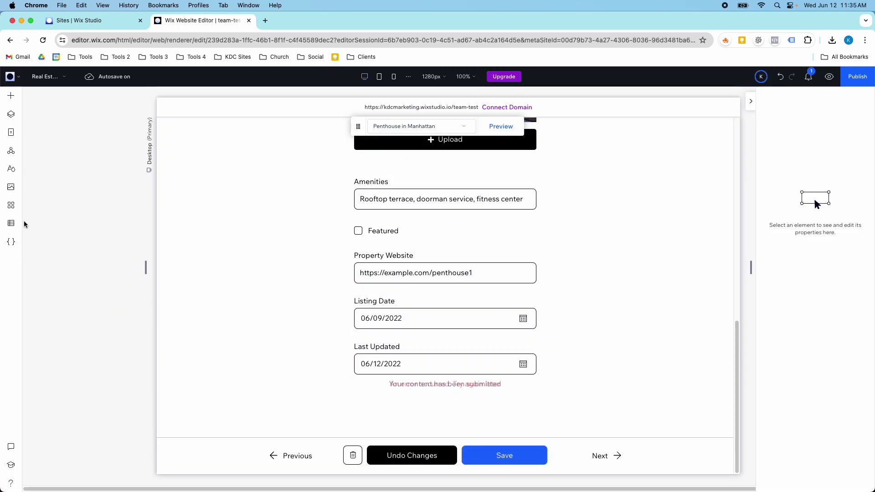
{"action": "left_click", "coordinate": [11, 223]}
{"action": "left_click", "coordinate": [68, 119]}
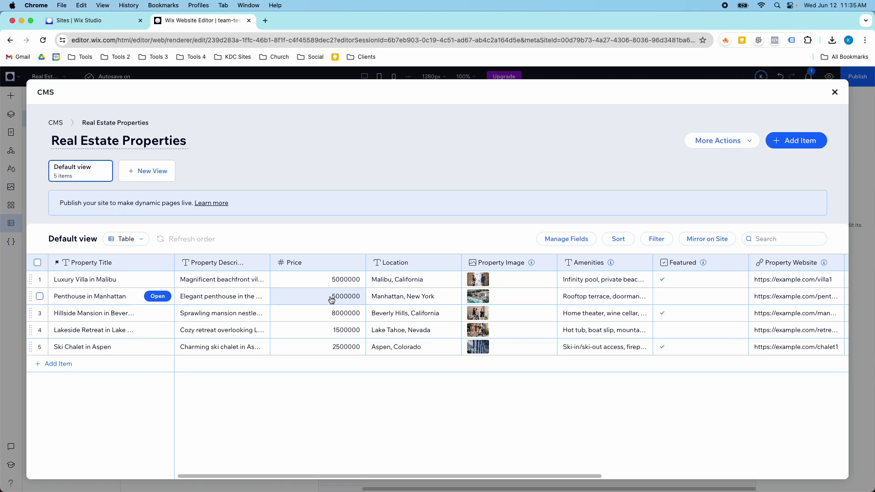
{"action": "left_click", "coordinate": [834, 92]}
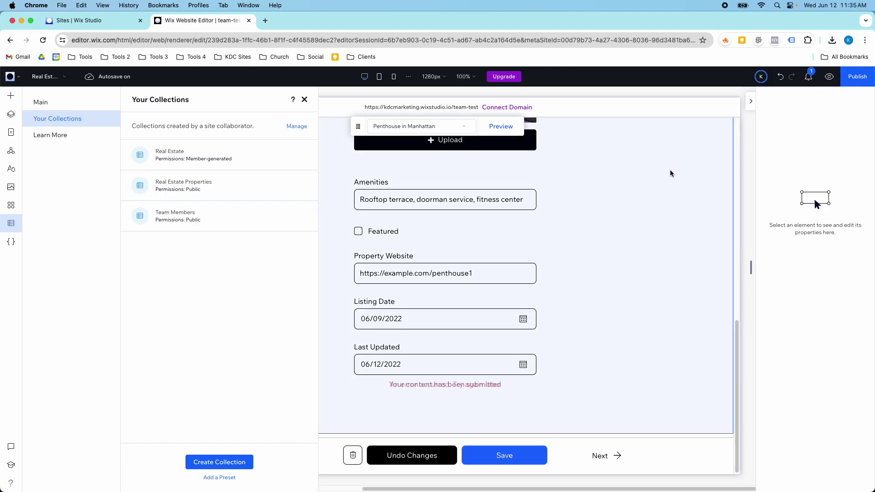
Preview again and reload Penthouse in Manhattan in the form, its price still 5000000
{"action": "left_click", "coordinate": [829, 76]}
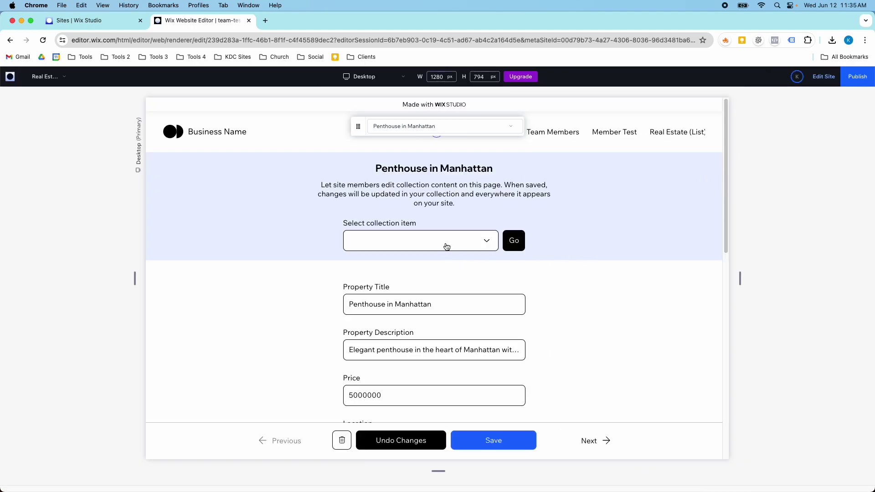
{"action": "left_click", "coordinate": [446, 245]}
{"action": "left_click", "coordinate": [438, 324]}
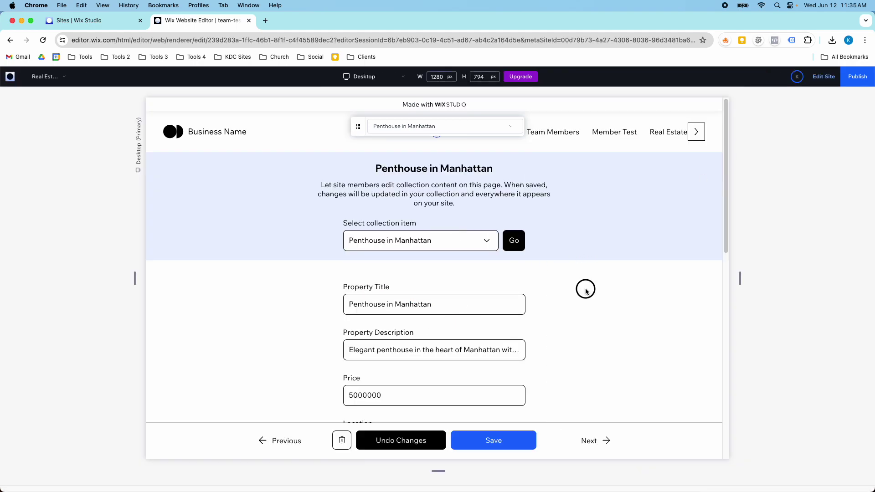
{"action": "scroll", "coordinate": [500, 336], "scroll_direction": "down", "scroll_amount": 5}
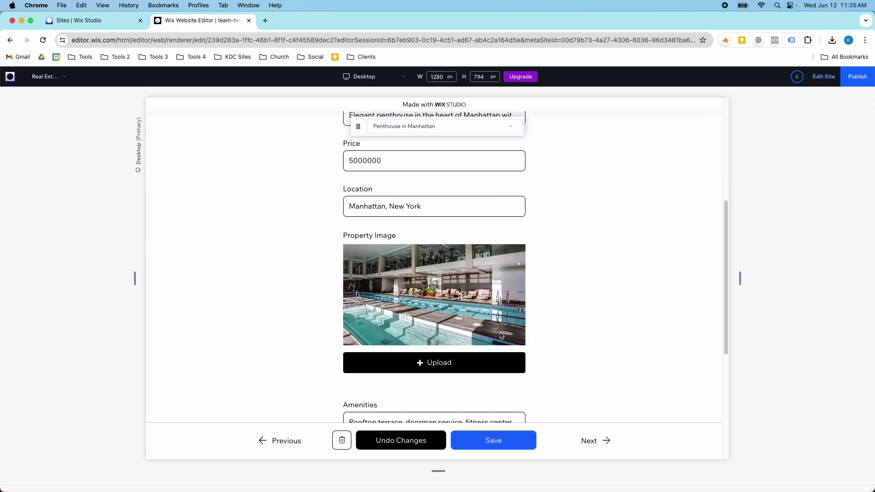
{"action": "scroll", "coordinate": [500, 336], "scroll_direction": "down", "scroll_amount": 2}
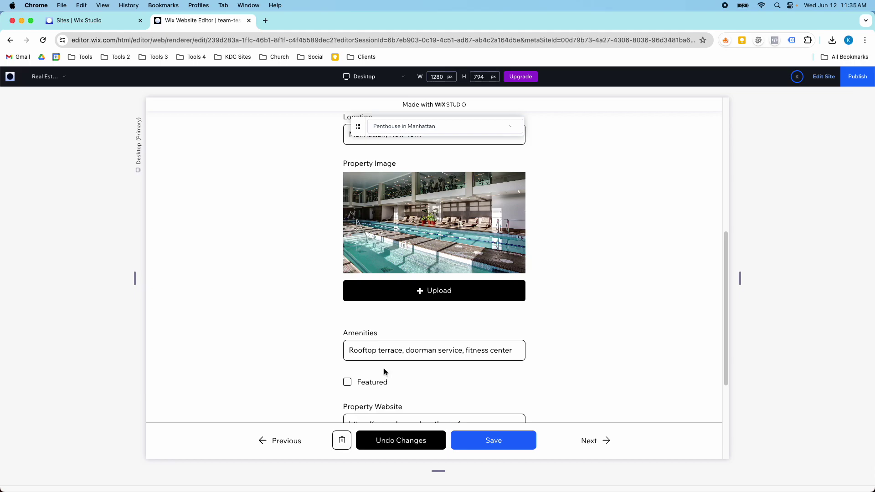
{"action": "scroll", "coordinate": [385, 372], "scroll_direction": "down", "scroll_amount": 5}
{"action": "scroll", "coordinate": [401, 235], "scroll_direction": "up", "scroll_amount": 6}
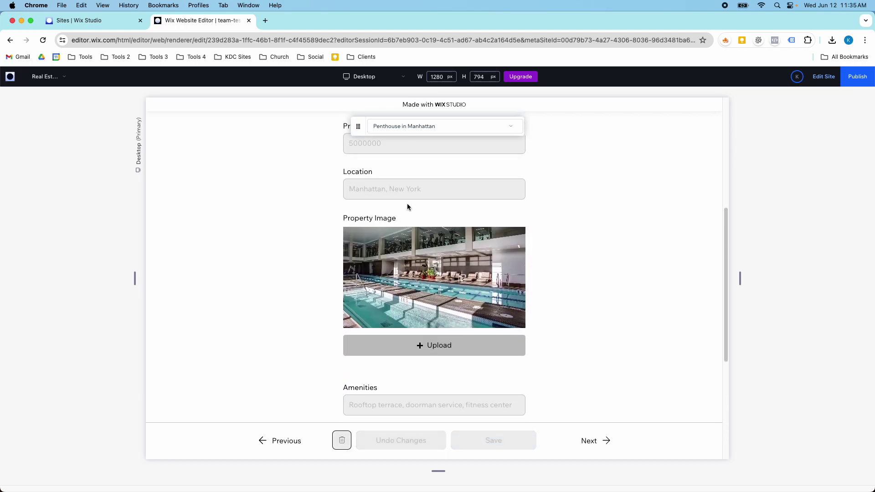
{"action": "scroll", "coordinate": [407, 207], "scroll_direction": "up", "scroll_amount": 6}
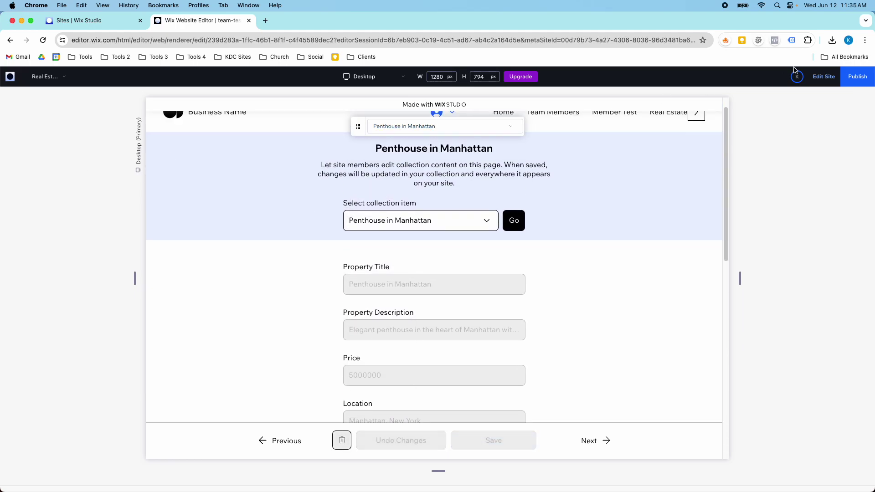
Return to the editor, open Real Estate Properties under Your Collections, and show its More Actions menu
{"action": "left_click", "coordinate": [824, 76]}
{"action": "left_click", "coordinate": [20, 222]}
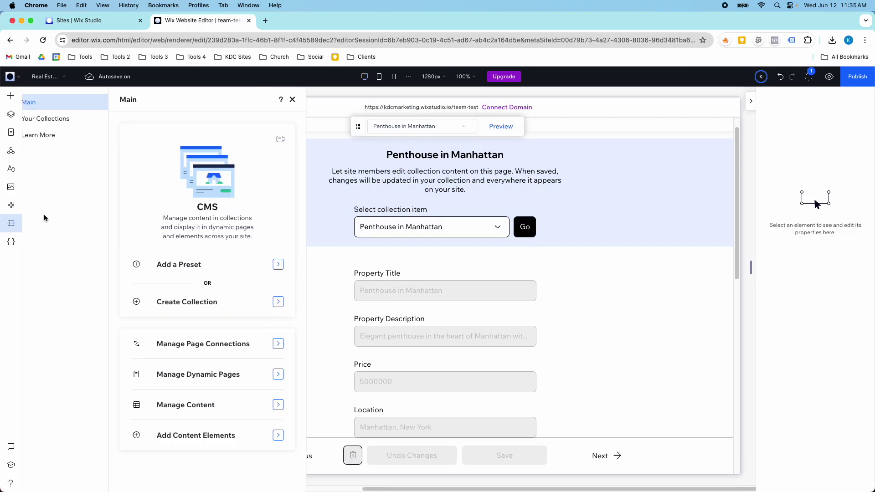
{"action": "left_click", "coordinate": [57, 118]}
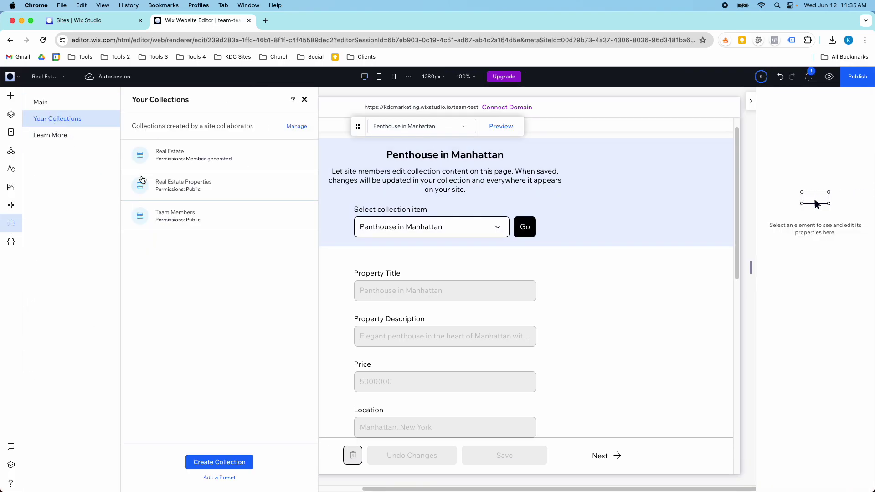
{"action": "left_click", "coordinate": [184, 191]}
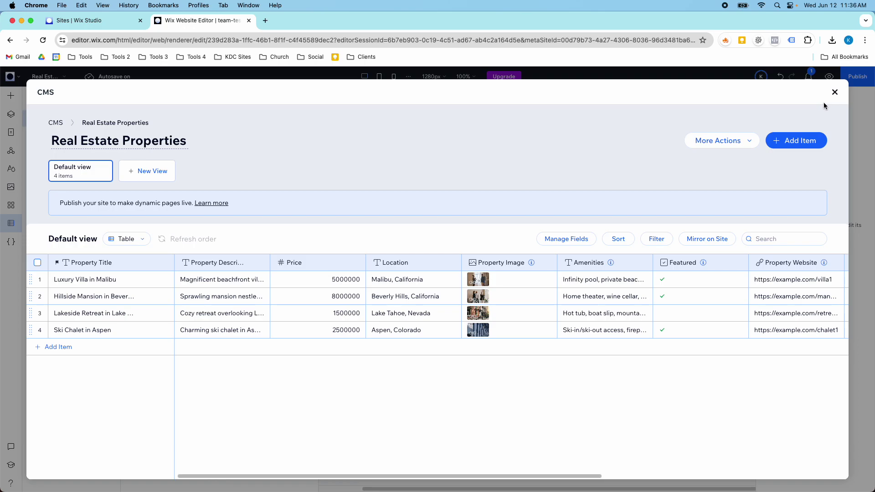
{"action": "left_click", "coordinate": [709, 143]}
In Permissions & privacy, set the collection's content type to Member-generated
{"action": "left_click", "coordinate": [711, 220]}
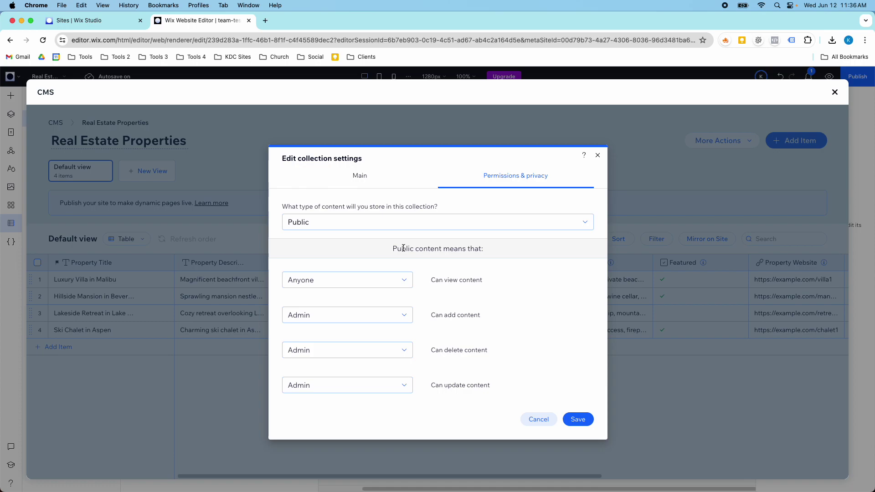
{"action": "left_click", "coordinate": [394, 230]}
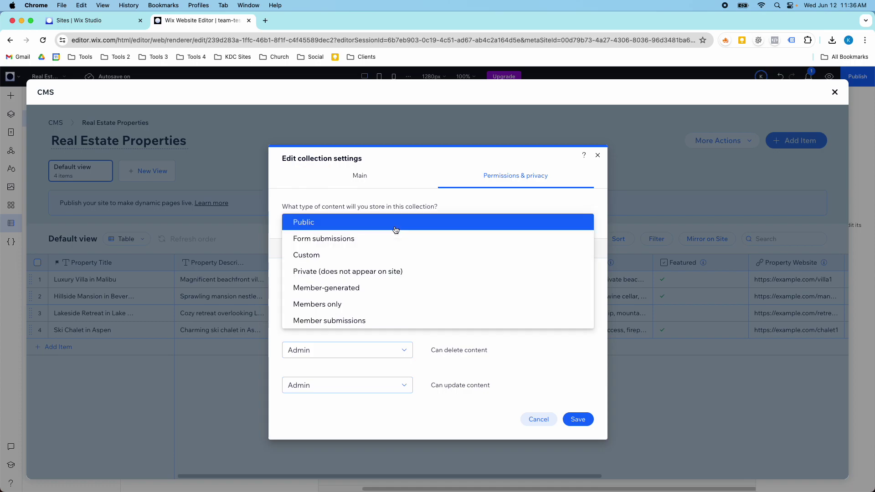
{"action": "left_click", "coordinate": [390, 288]}
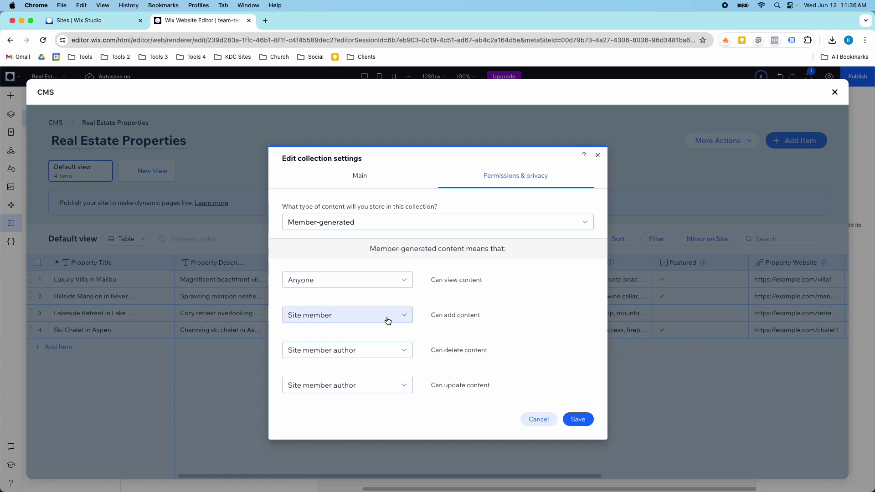
{"action": "left_click", "coordinate": [430, 316]}
{"action": "left_click_drag", "start_coordinate": [429, 315], "coordinate": [482, 315]}
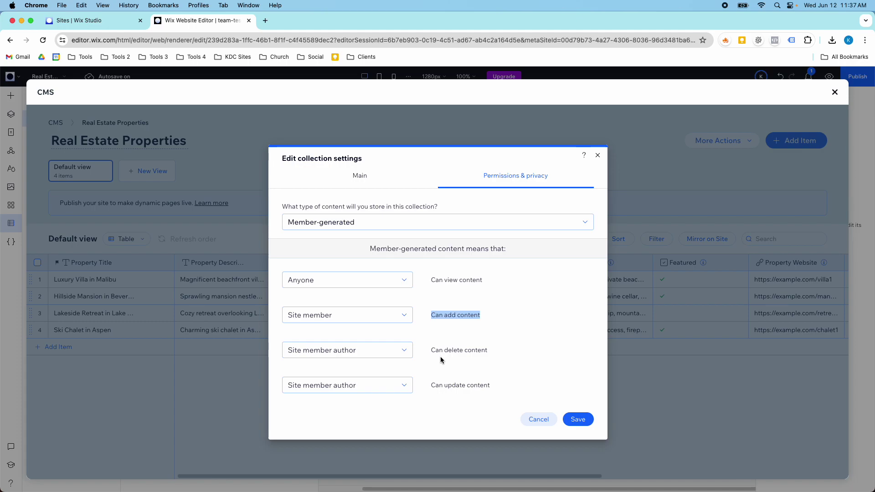
{"action": "left_click", "coordinate": [456, 290]}
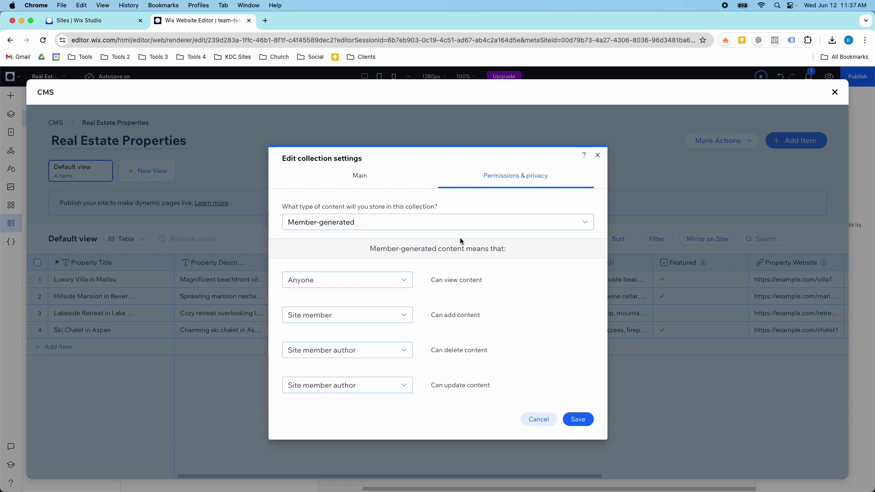
Try Custom permissions: site members view content, only Admin adds, delete roles left unchanged
{"action": "left_click", "coordinate": [436, 221]}
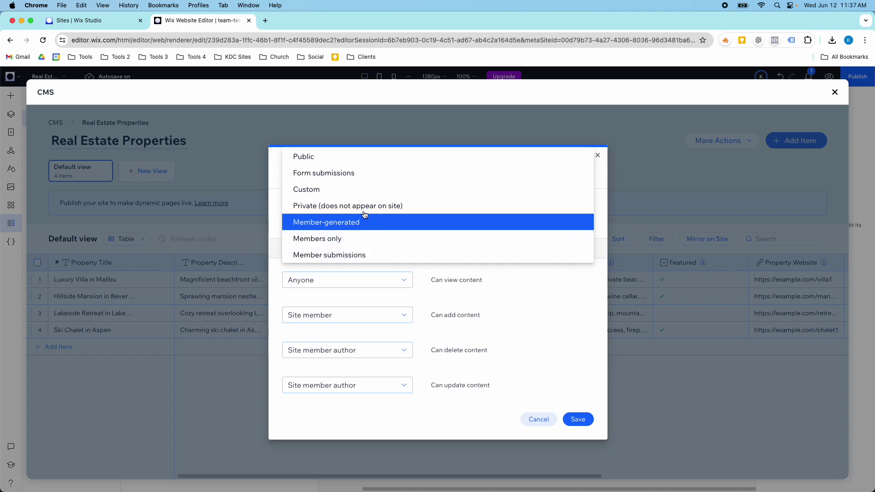
{"action": "left_click", "coordinate": [338, 196]}
{"action": "left_click", "coordinate": [395, 279]}
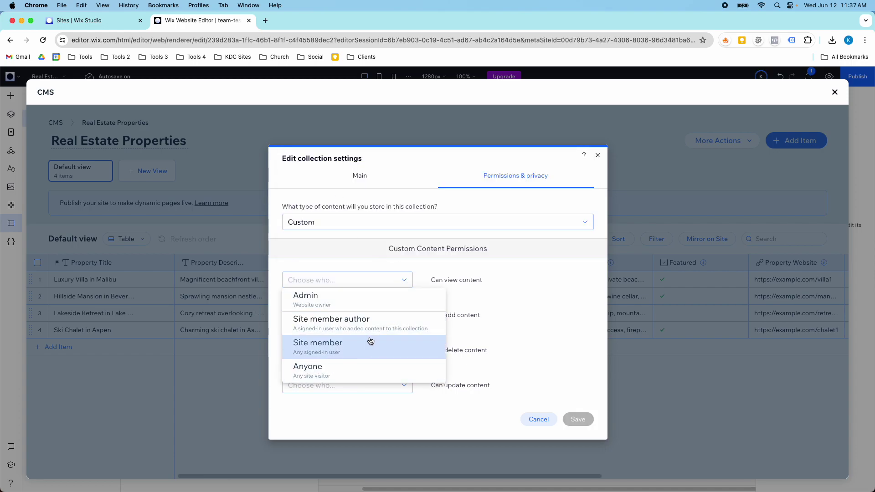
{"action": "left_click", "coordinate": [391, 345]}
{"action": "left_click", "coordinate": [387, 318]}
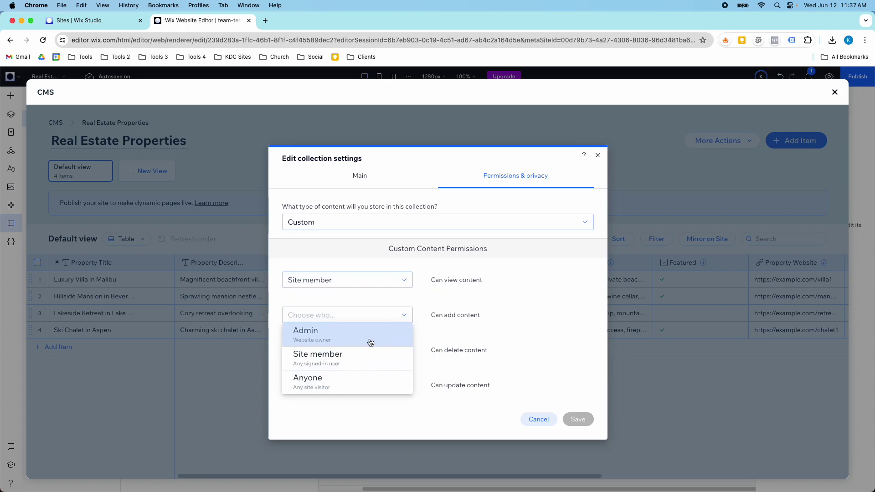
{"action": "left_click", "coordinate": [385, 330]}
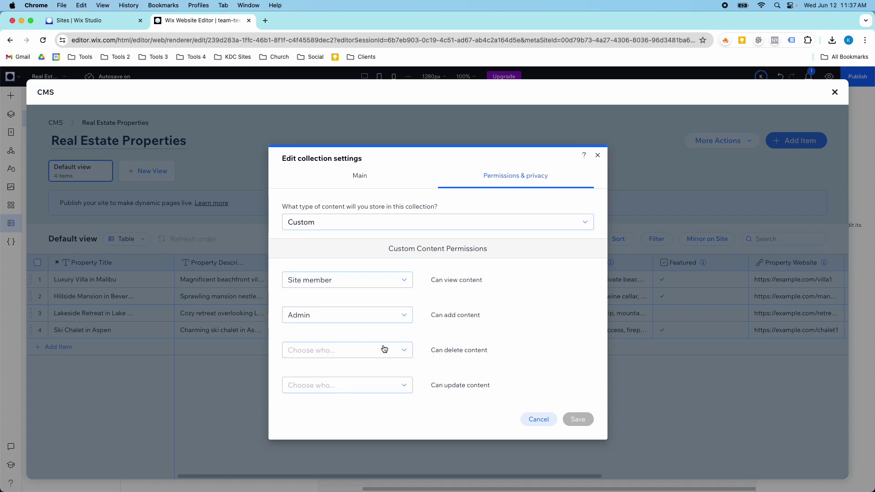
{"action": "left_click", "coordinate": [319, 349]}
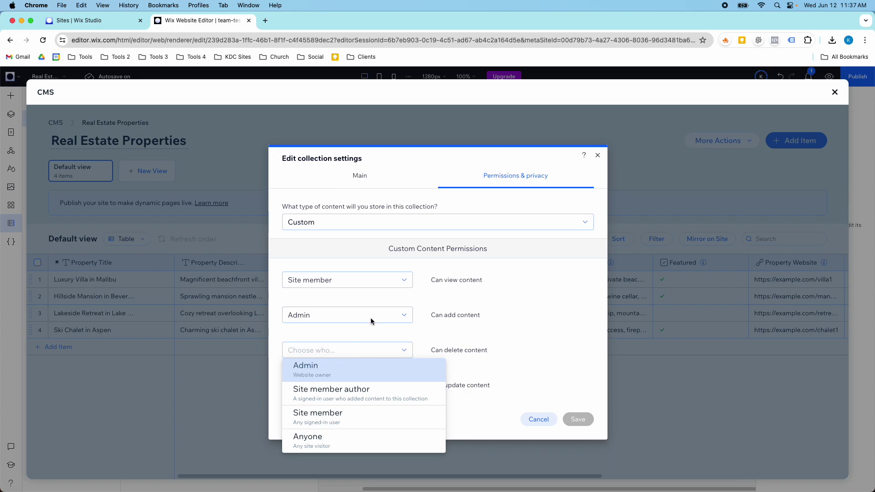
{"action": "left_click", "coordinate": [380, 327]}
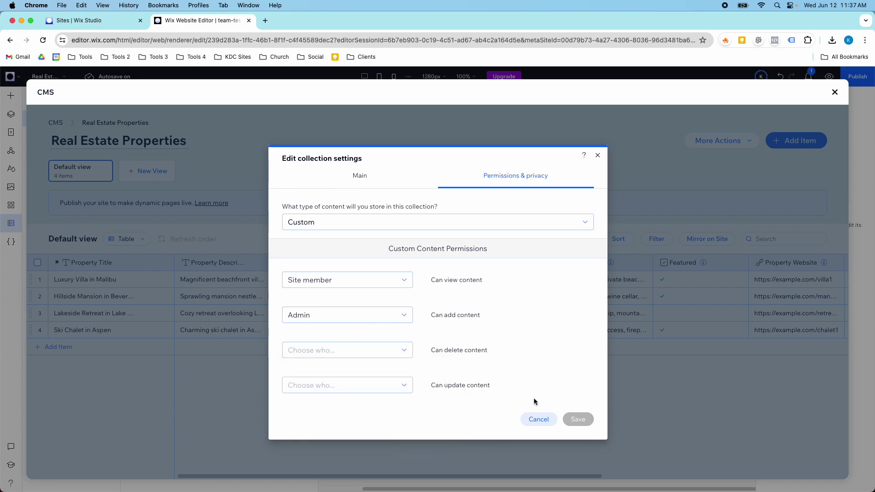
Cancel the permission changes and close the CMS back to the editor's collections list
{"action": "left_click", "coordinate": [538, 417]}
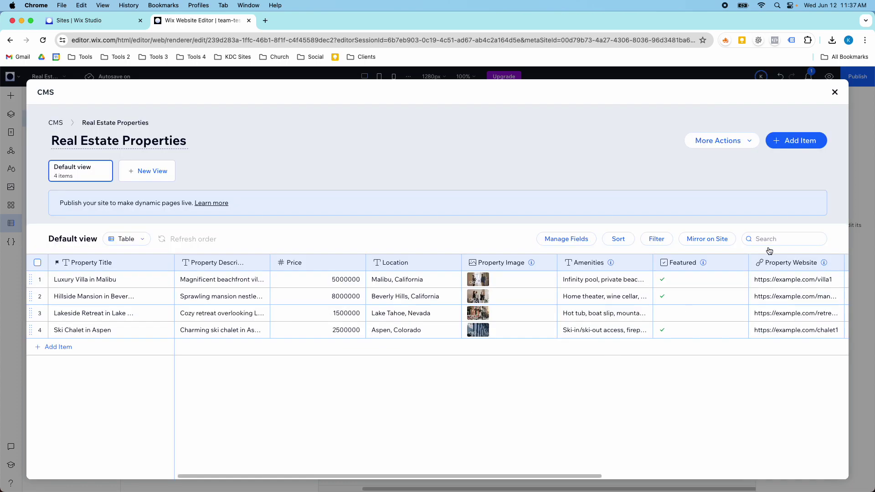
{"action": "left_click", "coordinate": [834, 92]}
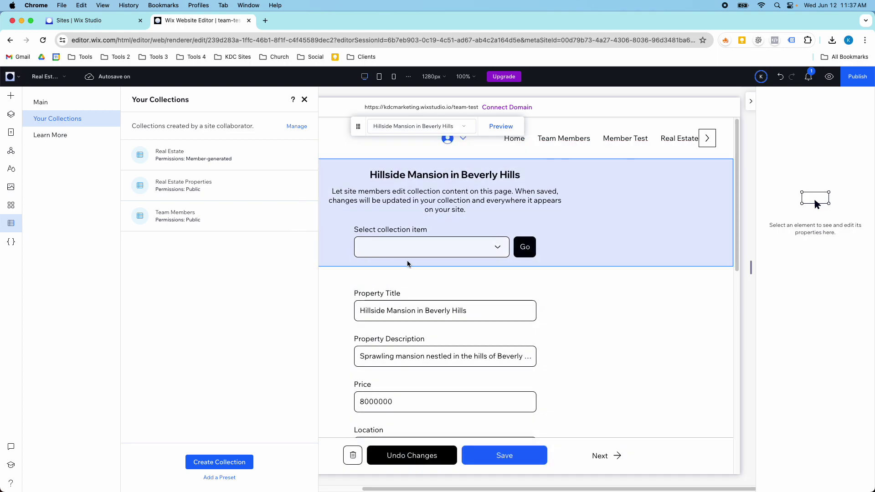
{"action": "scroll", "coordinate": [370, 262], "scroll_direction": "down", "scroll_amount": 5}
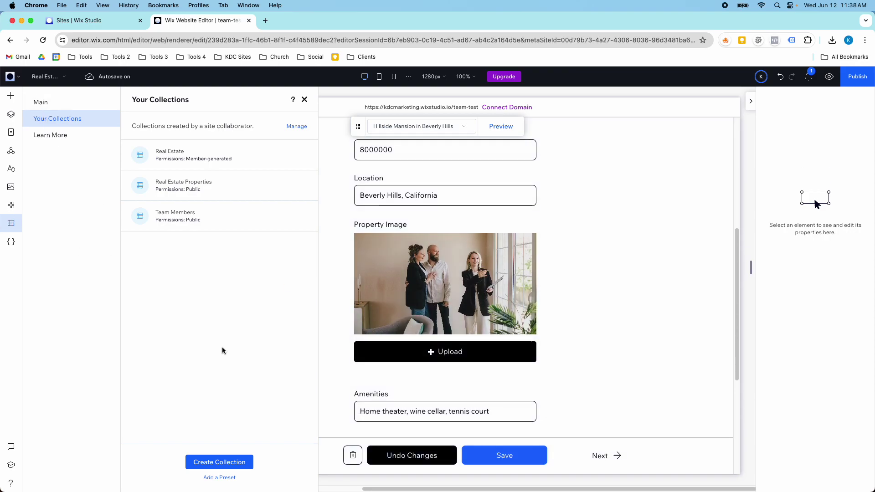
Start a new AI-created collection and name it 'Job Board'
{"action": "left_click", "coordinate": [218, 461]}
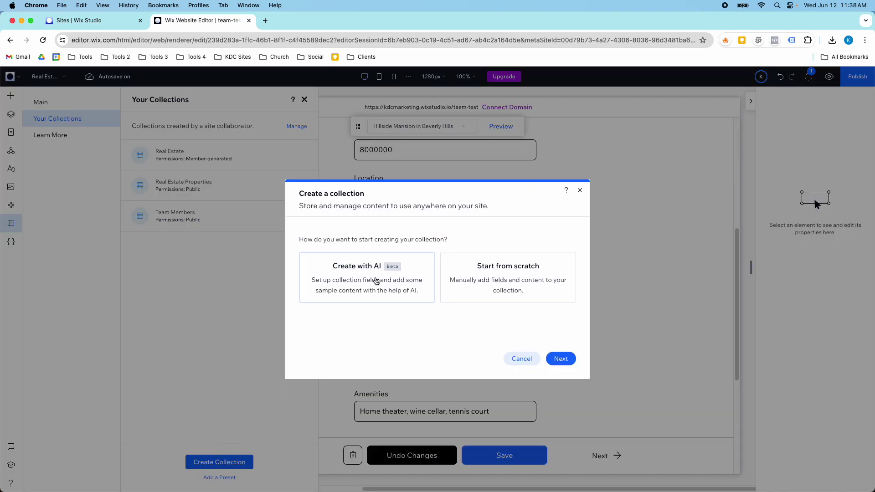
{"action": "left_click", "coordinate": [376, 281]}
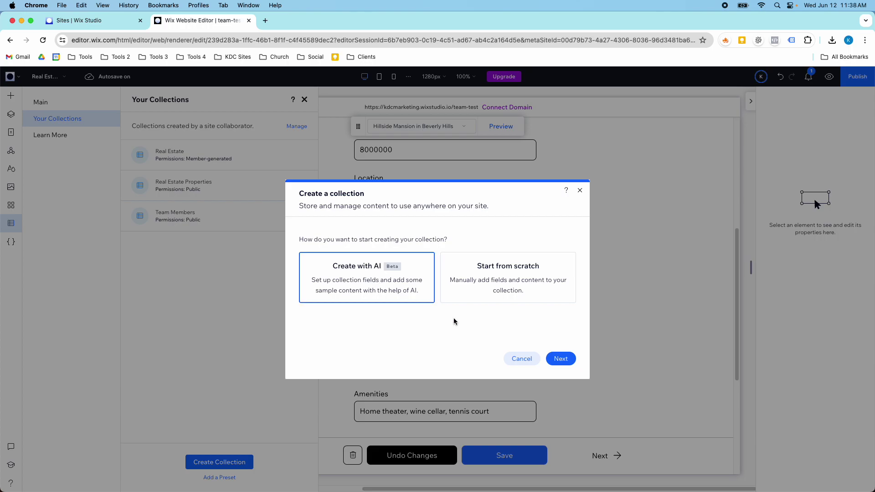
{"action": "left_click", "coordinate": [560, 359]}
{"action": "left_click", "coordinate": [465, 213]}
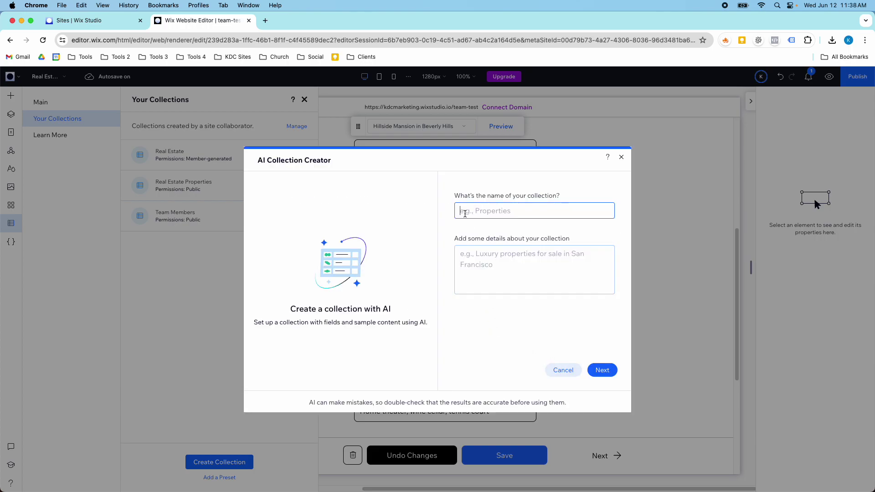
{"action": "type", "text": "Job Board"}
Describe it as a job board and job listing collection, then create it with five sample jobs
{"action": "key", "text": "Tab"}
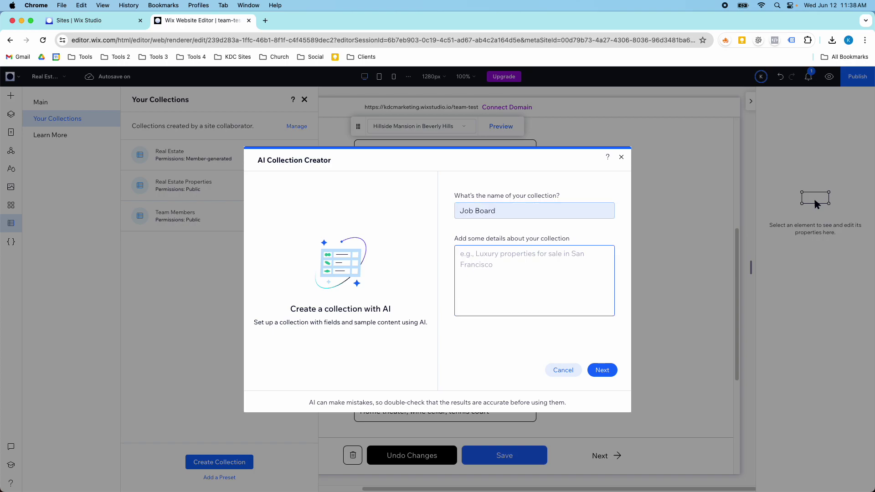
{"action": "type", "text": "I wana"}
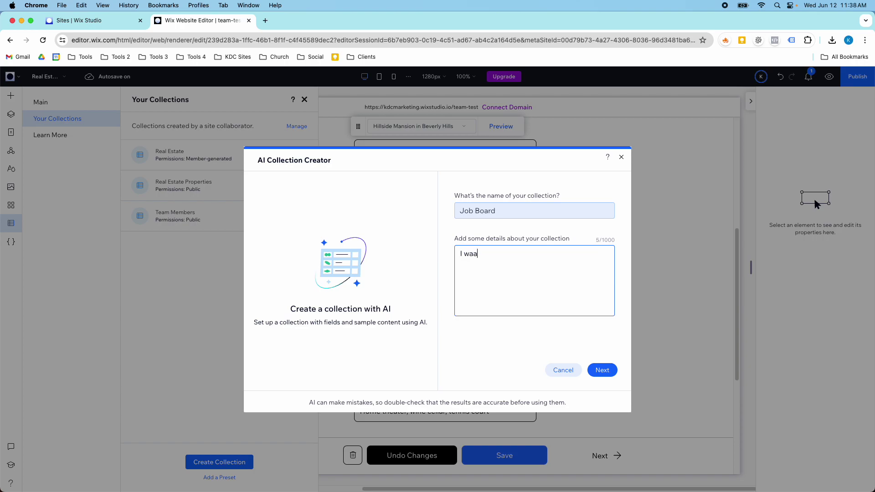
{"action": "type", "text": "t a collect"}
{"action": "key", "text": "BackSpace"}
{"action": "key", "text": "BackSpace"}
{"action": "key", "text": "BackSpace"}
{"action": "key", "text": "BackSpace"}
{"action": "type", "text": "job boar"}
{"action": "type", "text": "d l"}
{"action": "type", "text": "and job listing "}
{"action": "type", "text": "colleciton."}
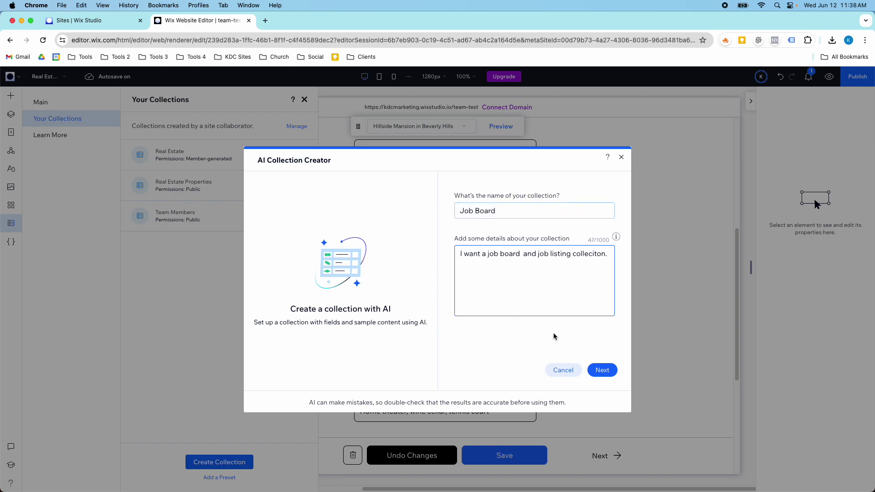
{"action": "left_click", "coordinate": [602, 369]}
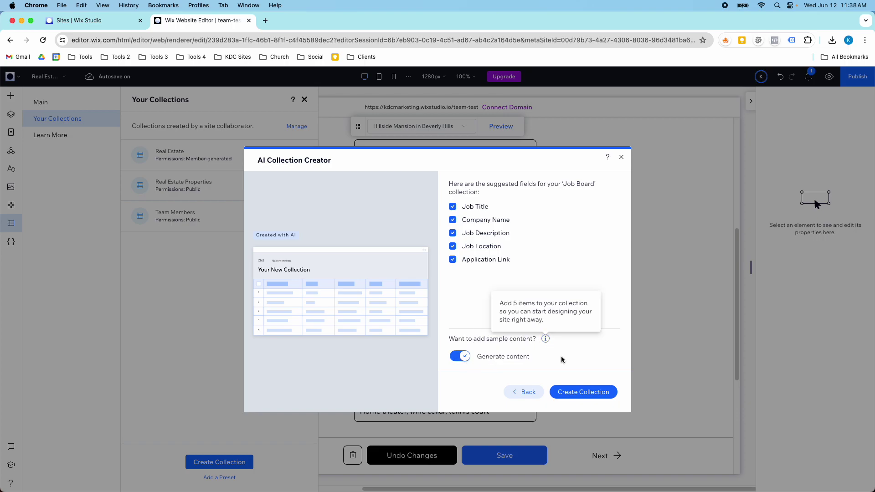
{"action": "left_click", "coordinate": [577, 388]}
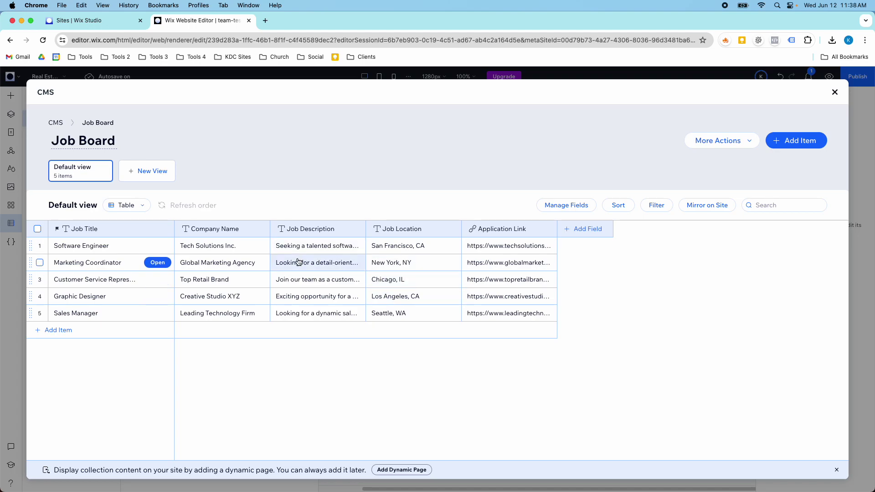
{"action": "left_click", "coordinate": [835, 92]}
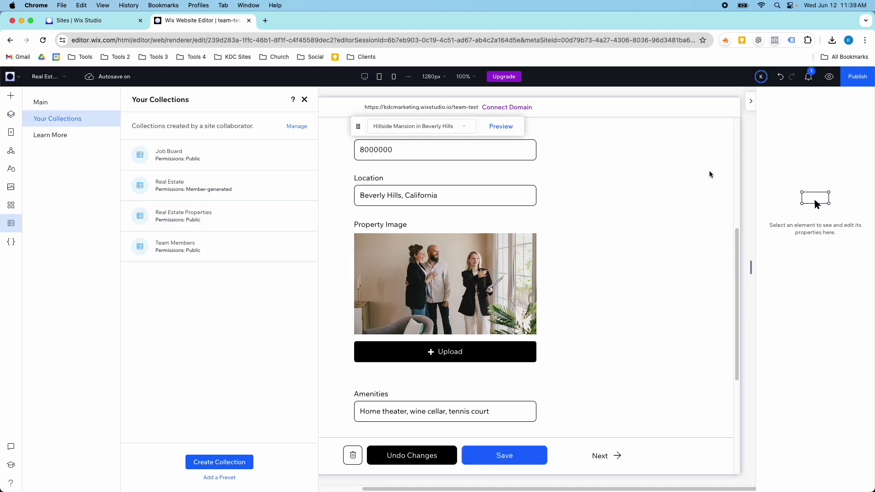
Add a members' Manage Item dynamic page based on the Job Board collection to the site
{"action": "left_click", "coordinate": [304, 99]}
{"action": "scroll", "coordinate": [433, 208], "scroll_direction": "up", "scroll_amount": 5}
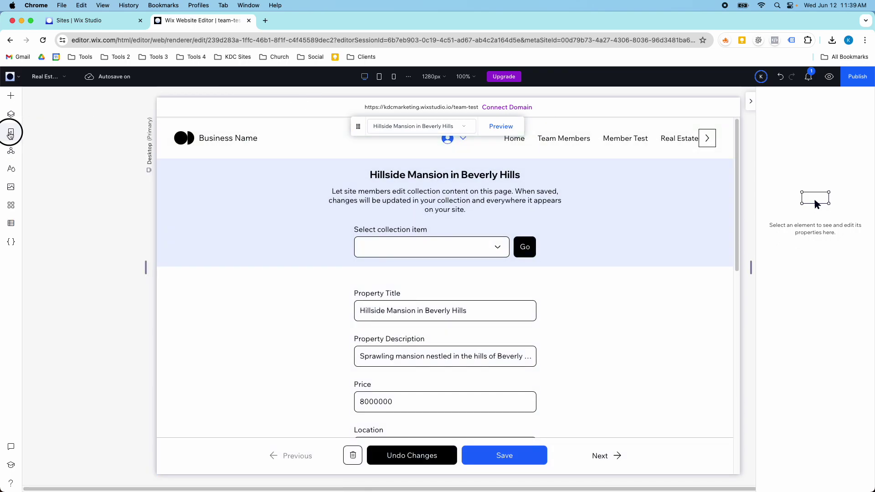
{"action": "left_click", "coordinate": [11, 132]}
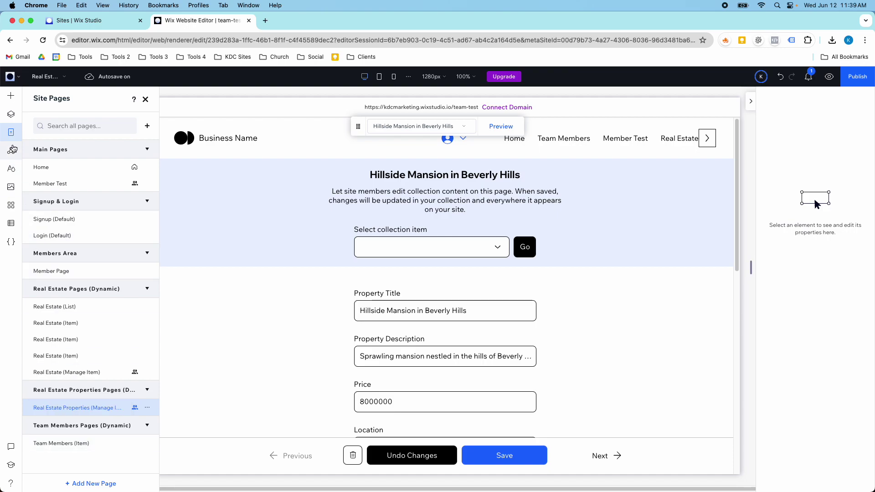
{"action": "left_click", "coordinate": [102, 484]}
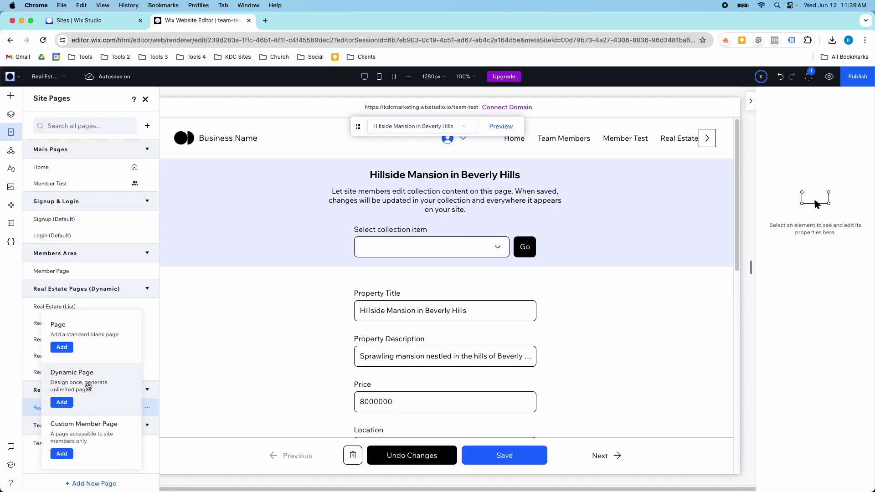
{"action": "left_click", "coordinate": [88, 387]}
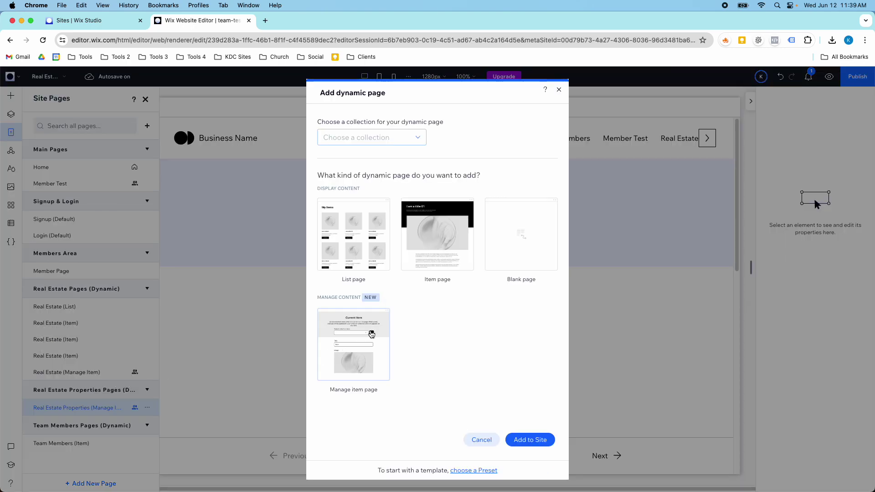
{"action": "left_click", "coordinate": [372, 334]}
{"action": "left_click", "coordinate": [362, 139]}
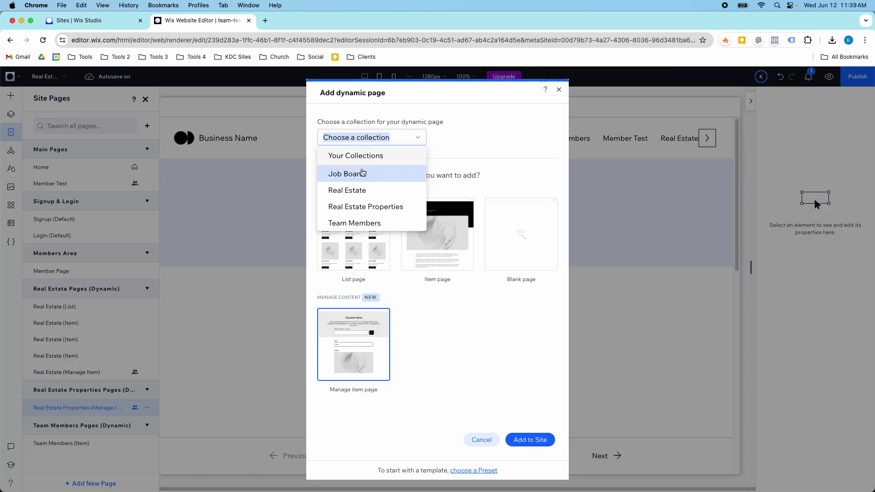
{"action": "left_click", "coordinate": [362, 172]}
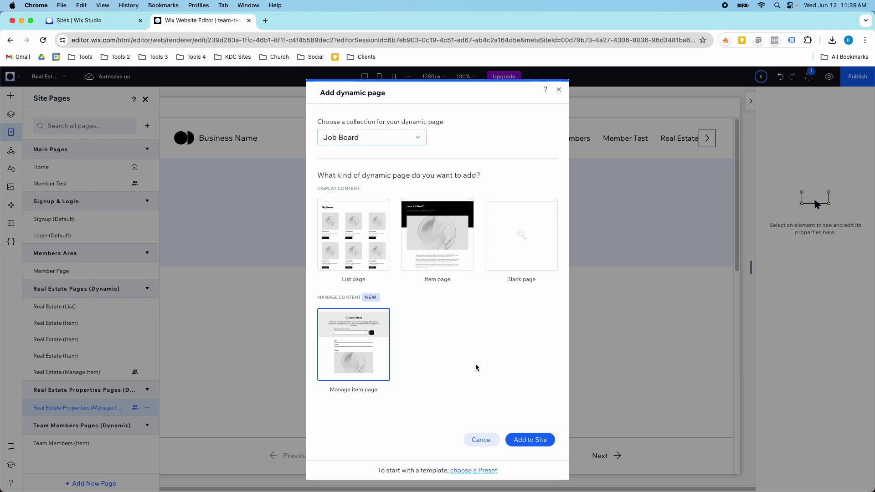
{"action": "left_click", "coordinate": [529, 439]}
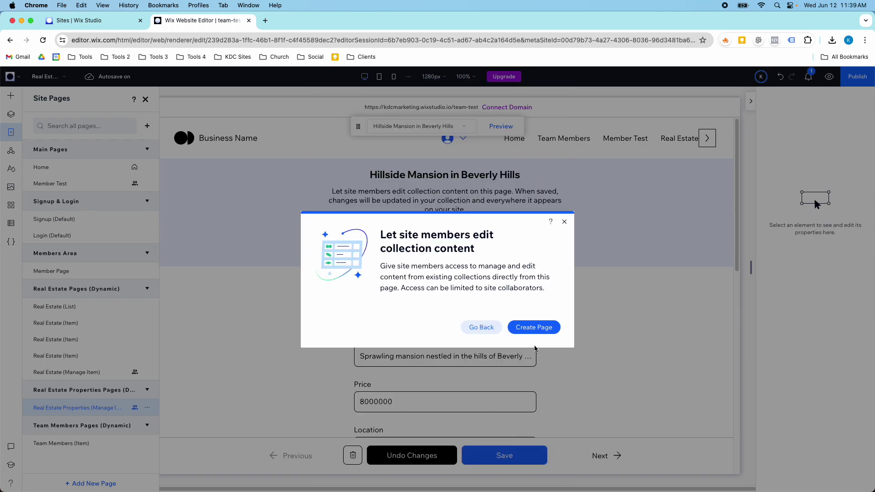
{"action": "left_click", "coordinate": [533, 325]}
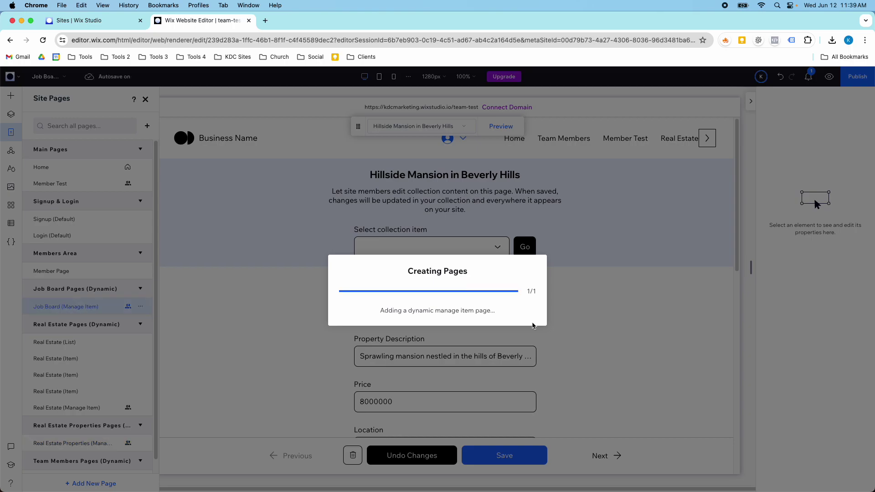
{"action": "scroll", "coordinate": [446, 223], "scroll_direction": "down", "scroll_amount": 3}
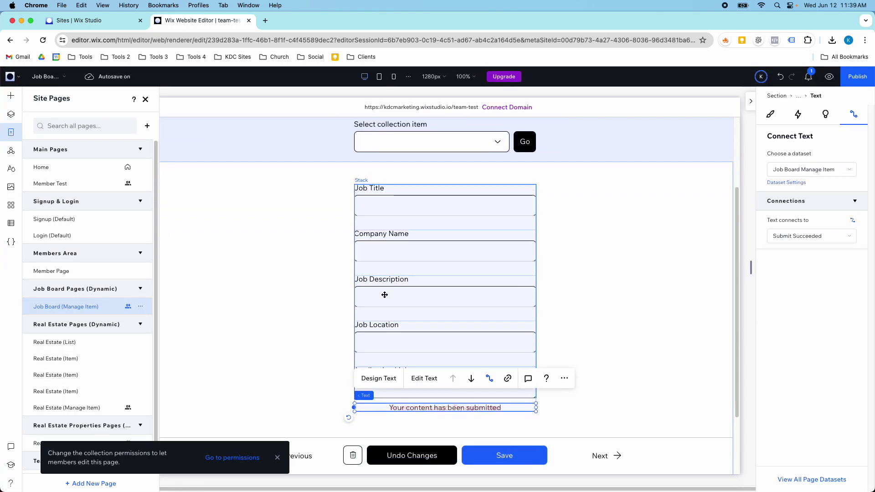
{"action": "scroll", "coordinate": [398, 218], "scroll_direction": "up", "scroll_amount": 1}
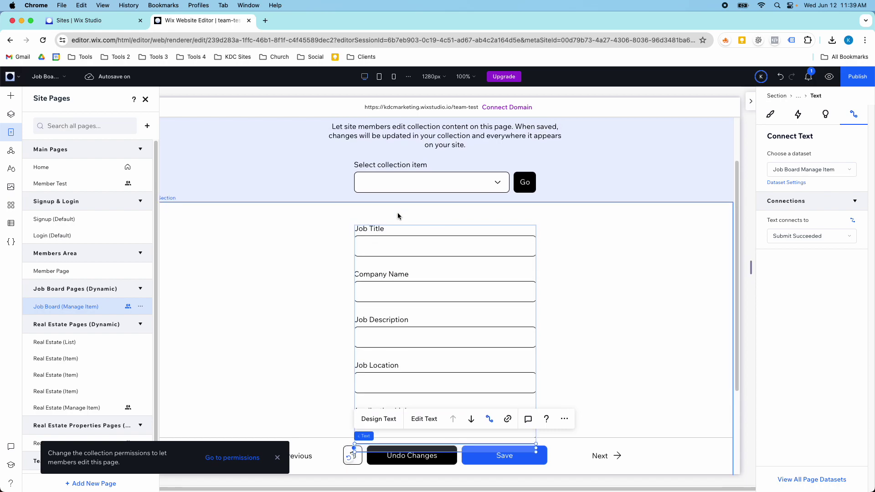
{"action": "scroll", "coordinate": [397, 217], "scroll_direction": "down", "scroll_amount": 2}
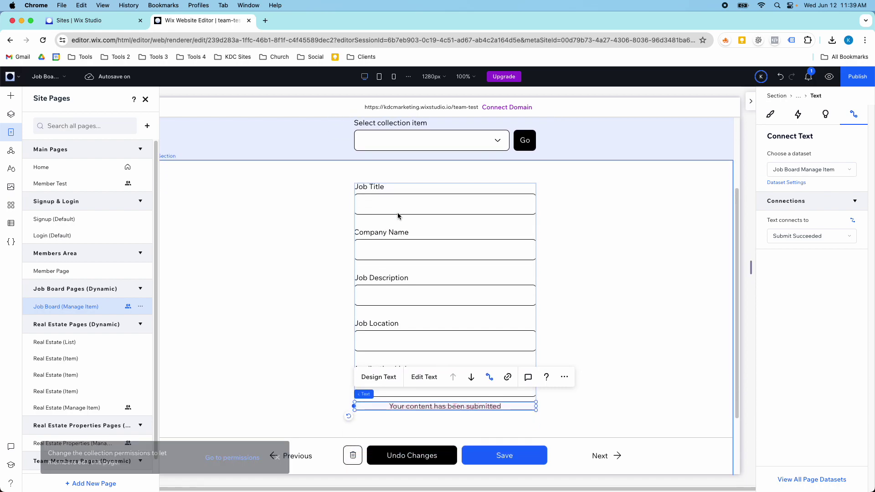
{"action": "scroll", "coordinate": [398, 219], "scroll_direction": "up", "scroll_amount": 4}
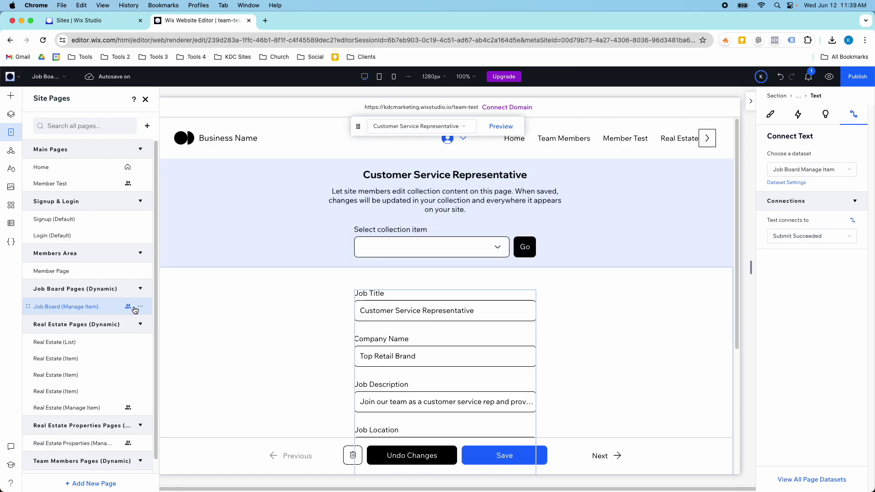
Confirm the Job Board manage page is Members only, then switch to the 390px mobile layout
{"action": "left_click", "coordinate": [140, 307]}
{"action": "left_click", "coordinate": [157, 317]}
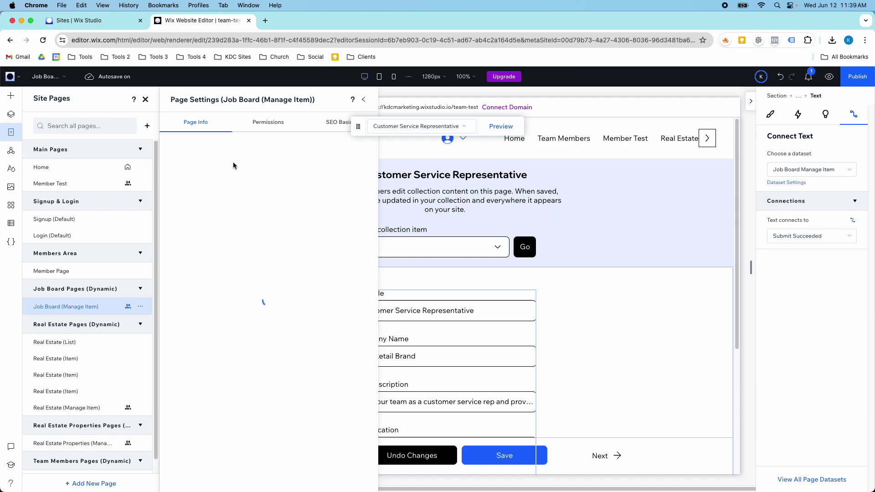
{"action": "left_click", "coordinate": [268, 122]}
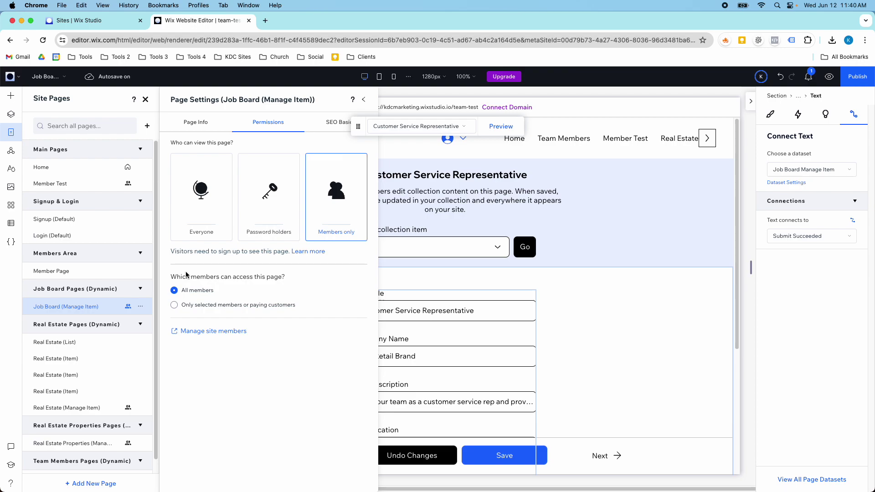
{"action": "left_click", "coordinate": [364, 103]}
{"action": "left_click", "coordinate": [394, 77]}
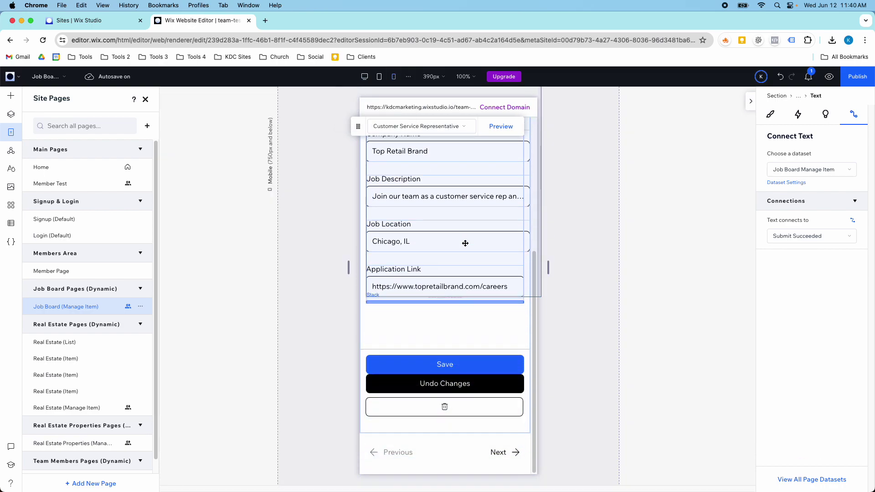
Select the Customer Service Representative heading on the mobile page and open its Design settings
{"action": "left_click", "coordinate": [440, 171]}
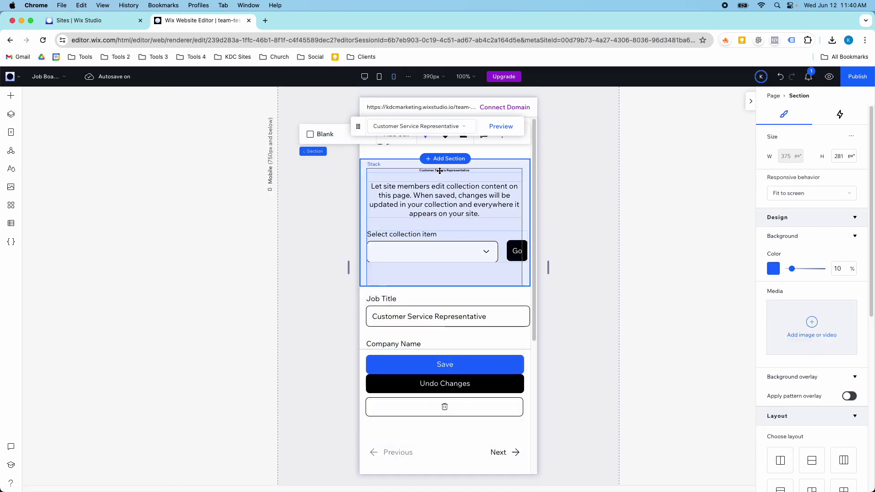
{"action": "left_click", "coordinate": [440, 171]}
{"action": "left_click", "coordinate": [440, 171]}
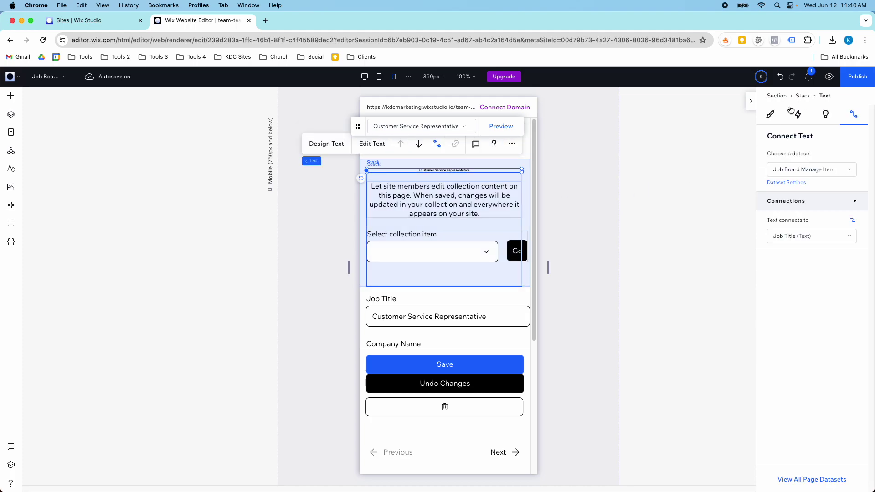
{"action": "left_click", "coordinate": [770, 114]}
Give the heading an 18 px minimum font size under Max-min
{"action": "scroll", "coordinate": [804, 332], "scroll_direction": "down", "scroll_amount": 1}
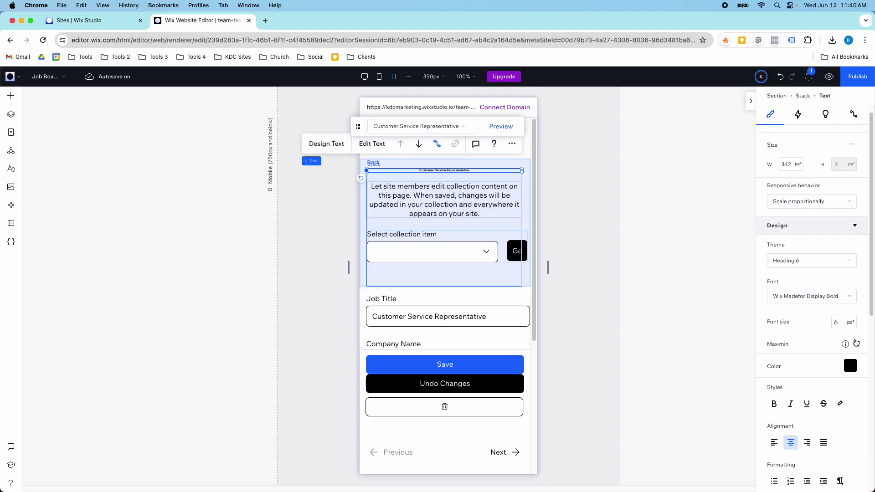
{"action": "left_click", "coordinate": [855, 343]}
{"action": "left_click", "coordinate": [845, 364]}
{"action": "left_click", "coordinate": [846, 365]}
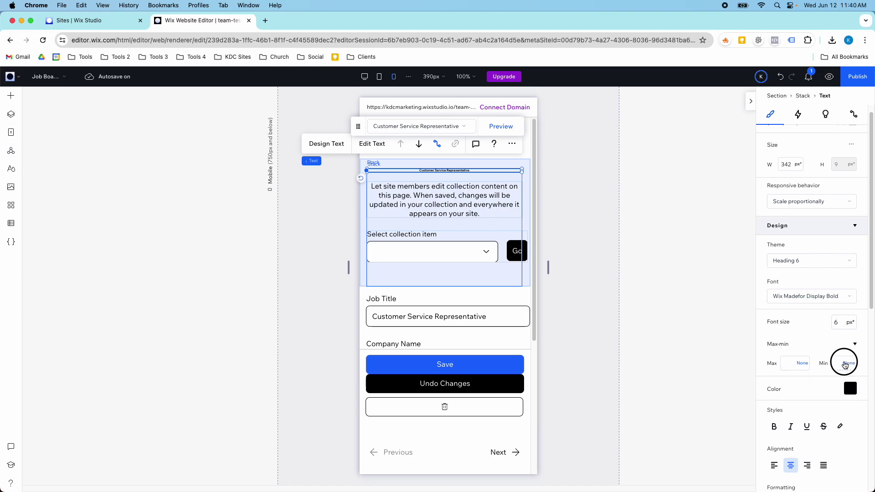
{"action": "left_click", "coordinate": [835, 380]}
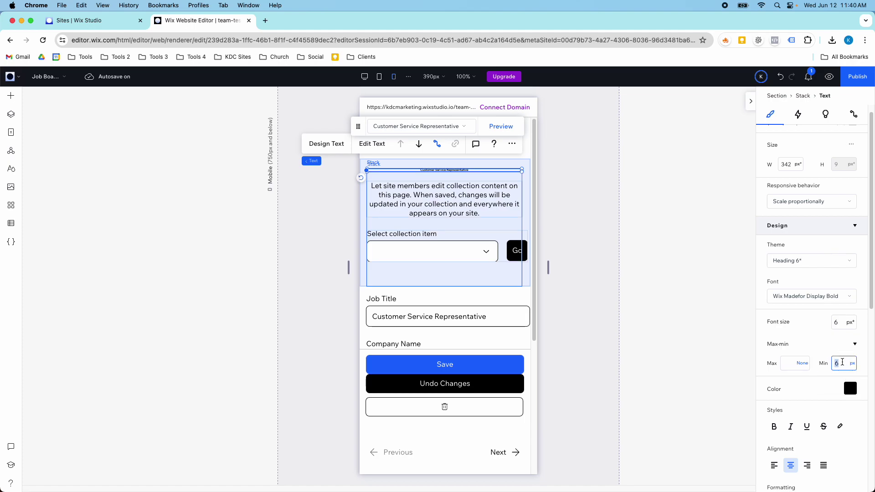
{"action": "type", "text": "18"}
{"action": "key", "text": "Return"}
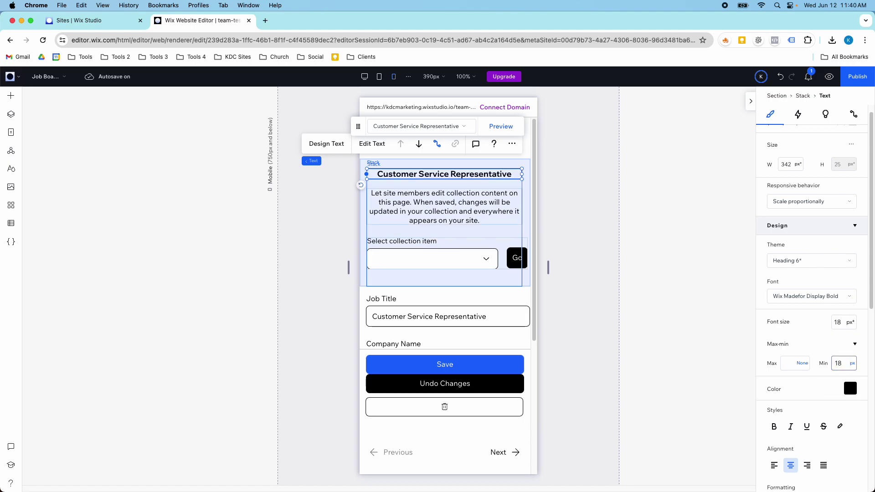
{"action": "scroll", "coordinate": [426, 258], "scroll_direction": "down", "scroll_amount": 5}
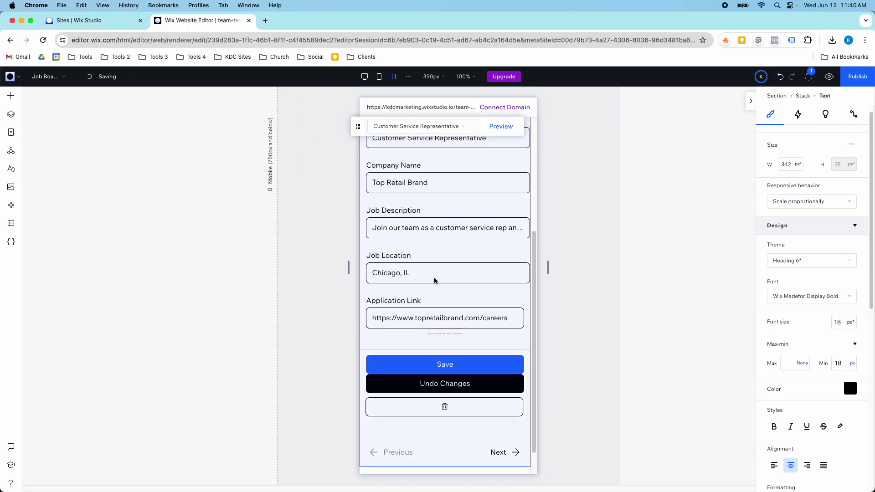
{"action": "scroll", "coordinate": [435, 281], "scroll_direction": "up", "scroll_amount": 5}
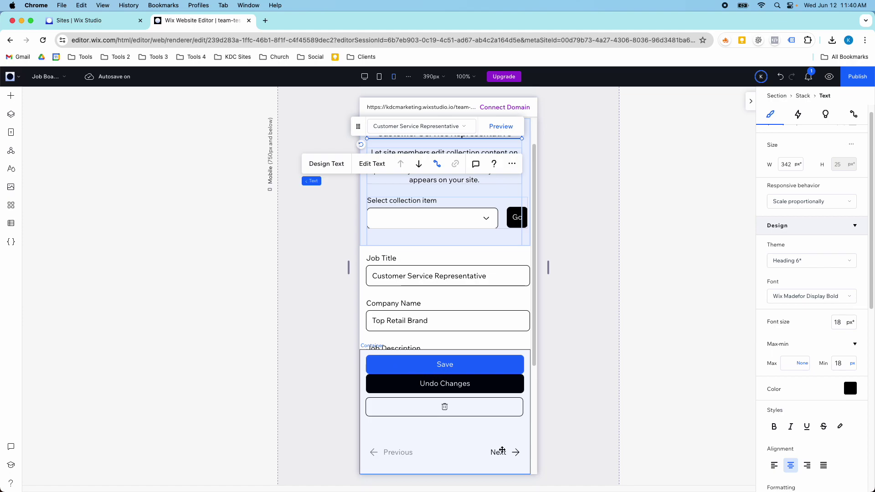
{"action": "scroll", "coordinate": [428, 356], "scroll_direction": "down", "scroll_amount": 4}
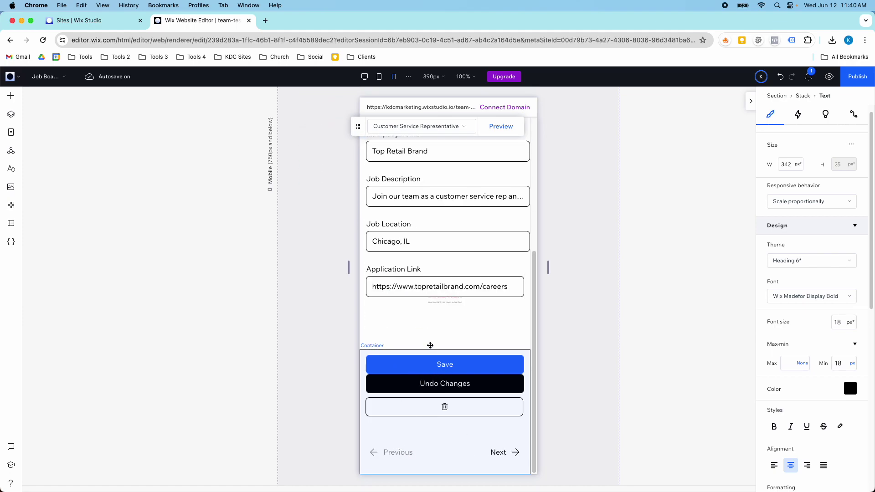
{"action": "scroll", "coordinate": [422, 250], "scroll_direction": "up", "scroll_amount": 5}
{"action": "left_click", "coordinate": [364, 76]}
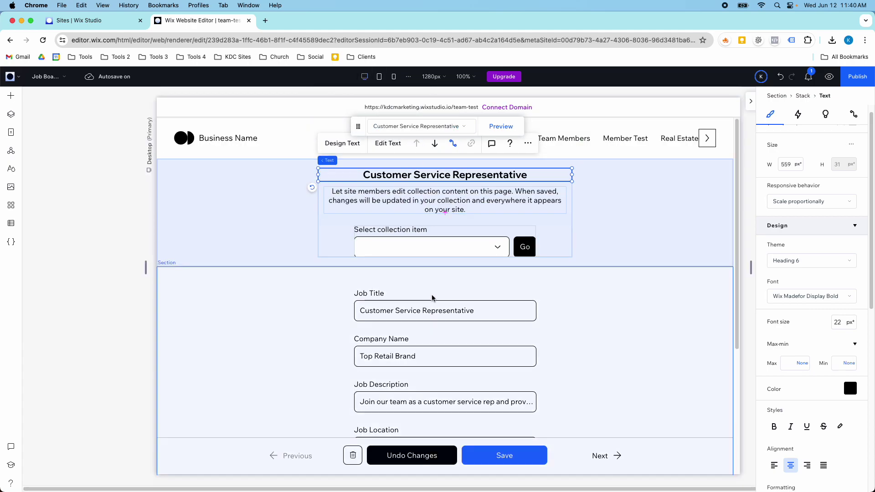